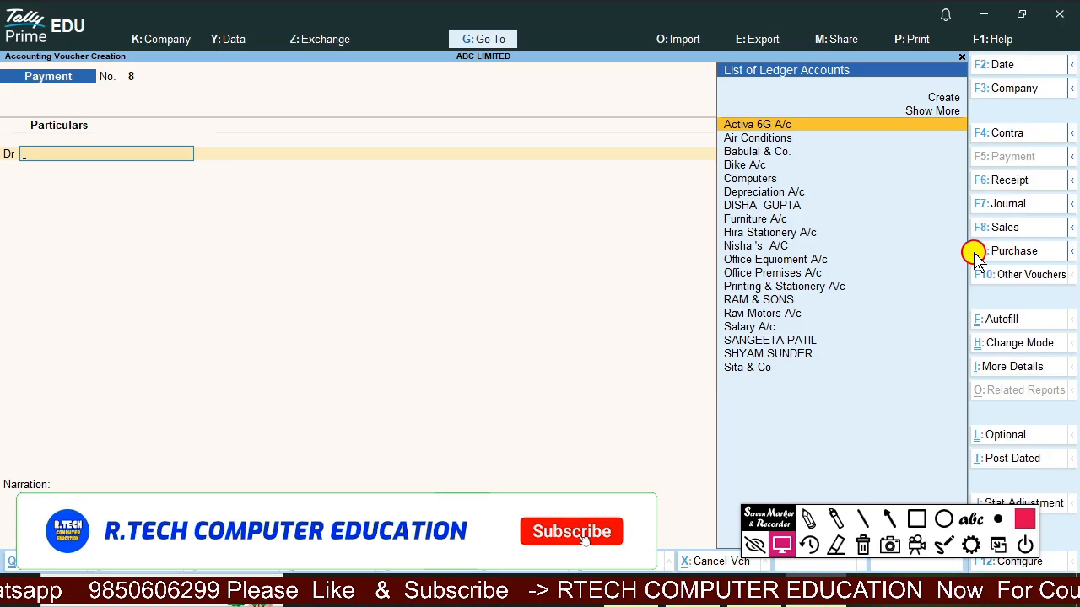
- Start a purchase voucher and change its voucher mode to As Voucher
left_click(1007, 251)
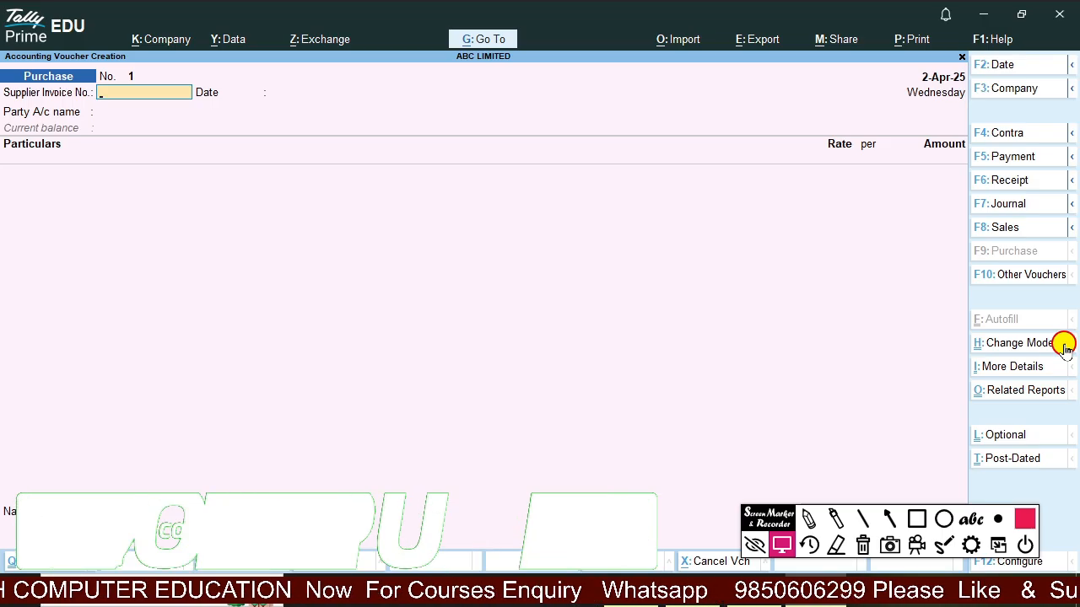
left_click(1020, 344)
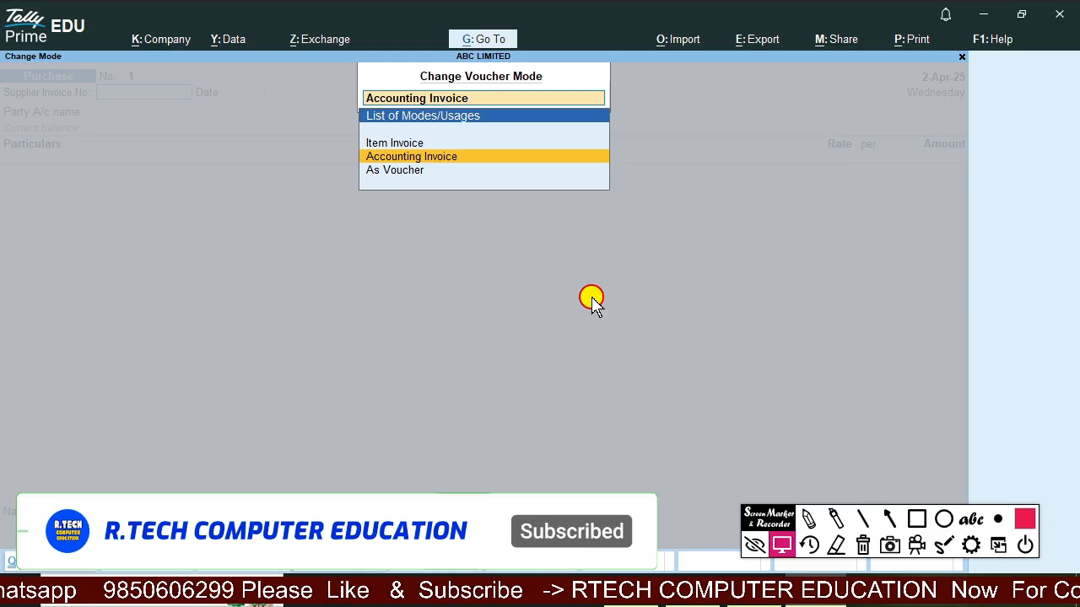
key("Down")
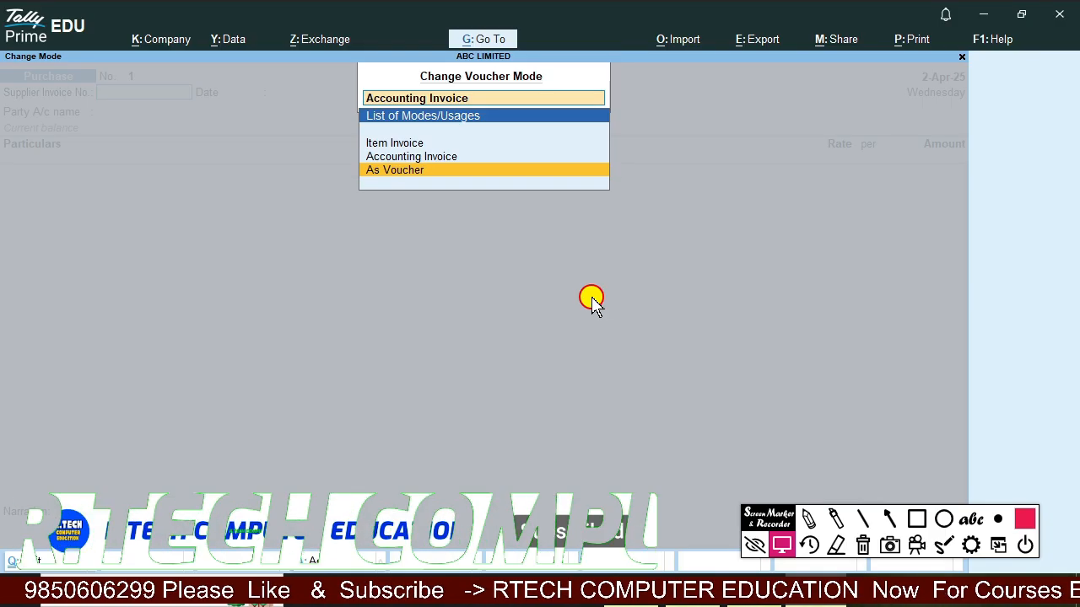
key("Up")
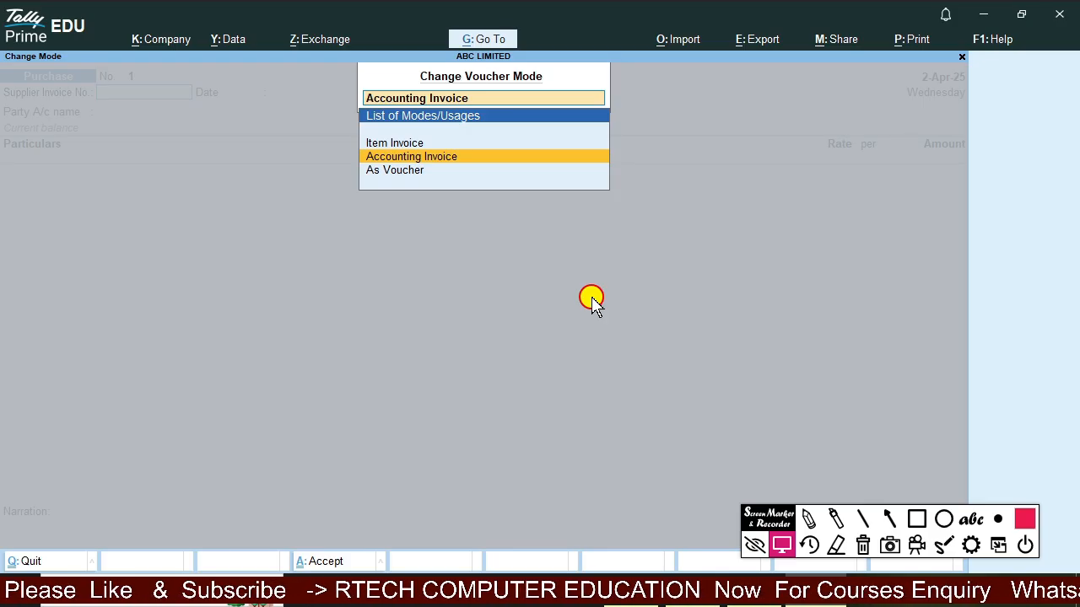
key("Up")
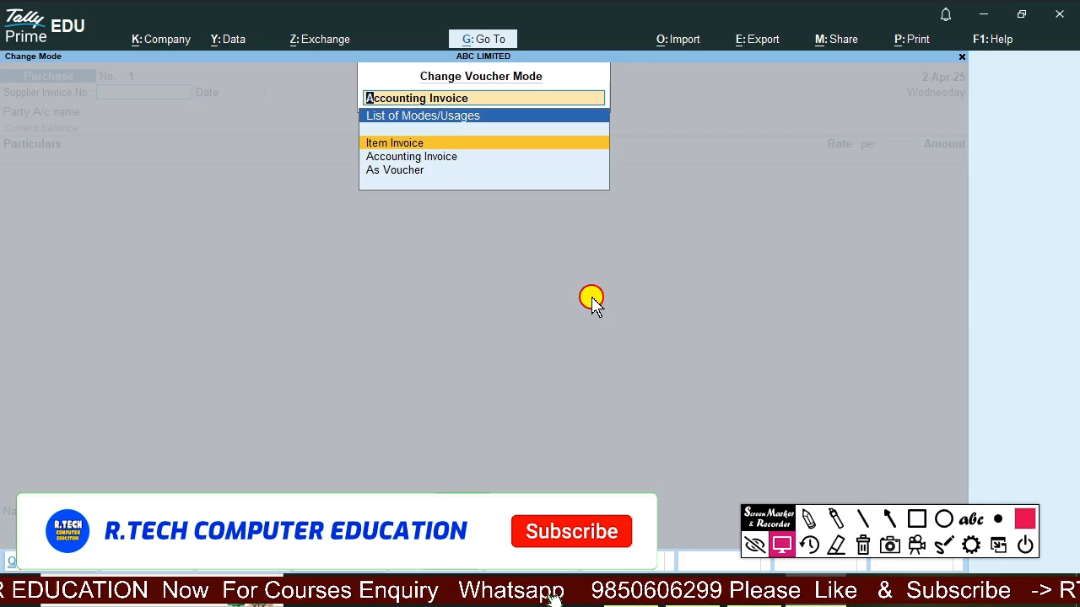
key("Down")
key("Down")
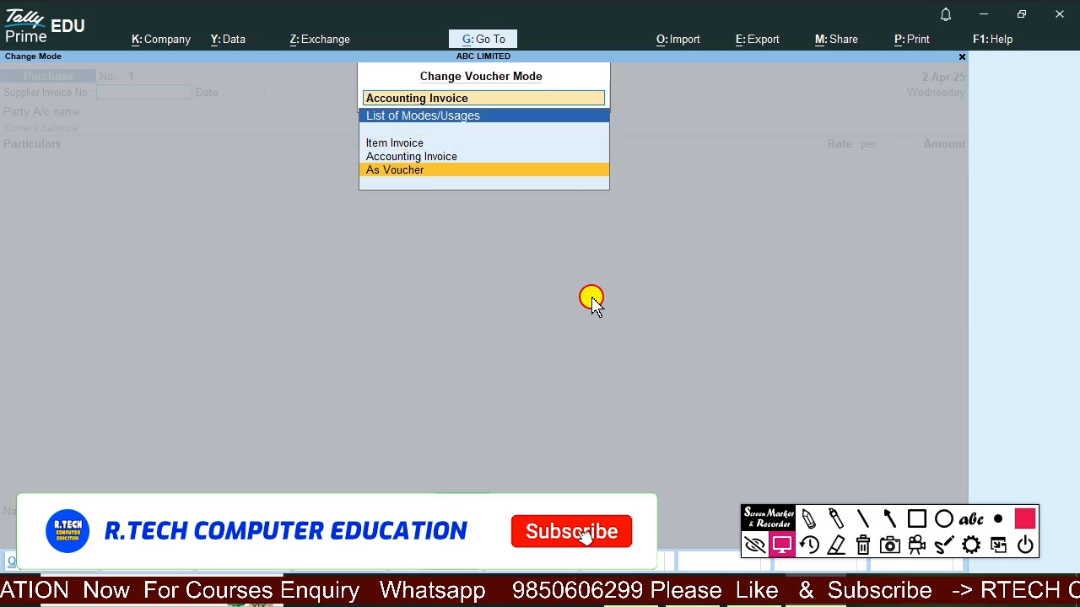
key("Up")
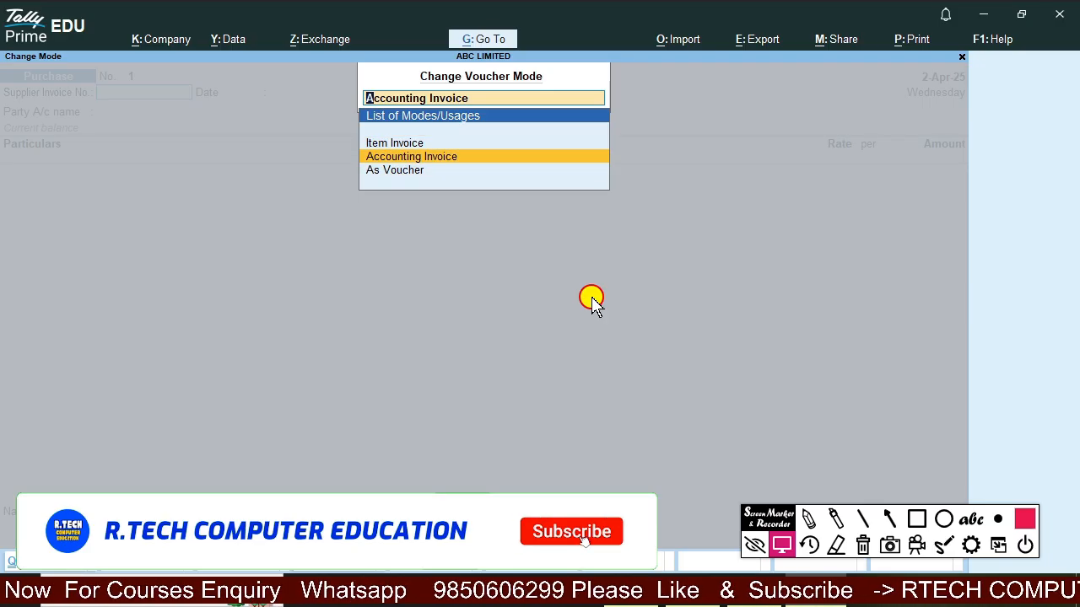
key("Up")
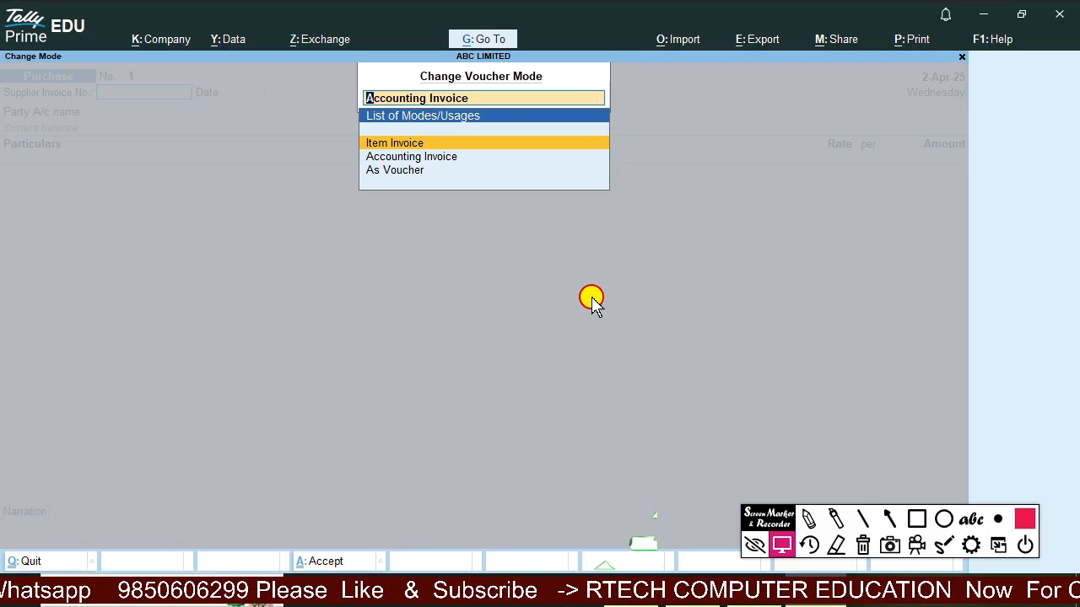
key("Down")
key("Down")
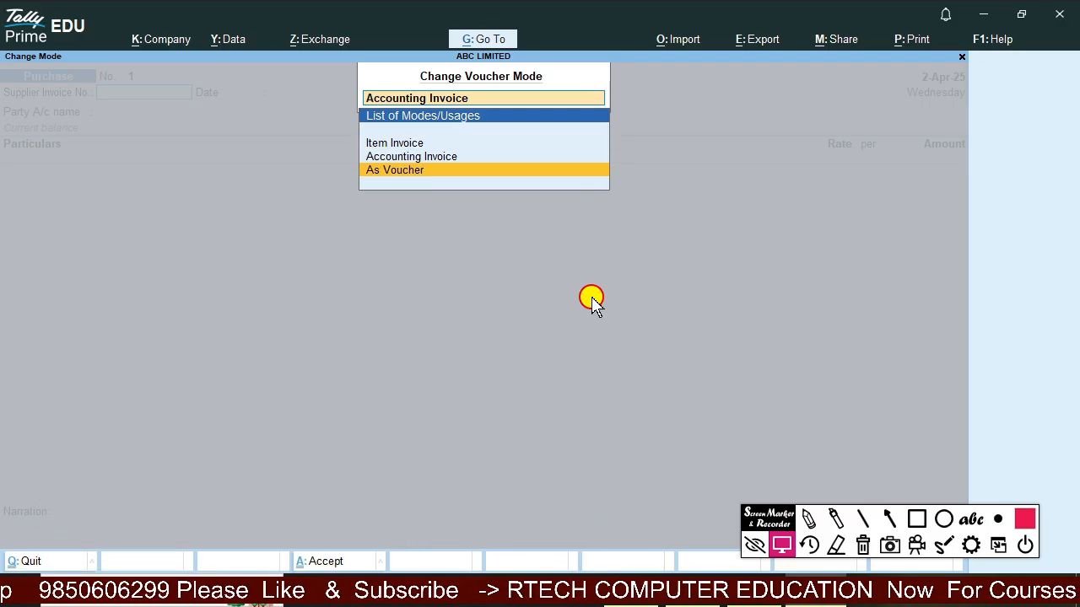
key("Return")
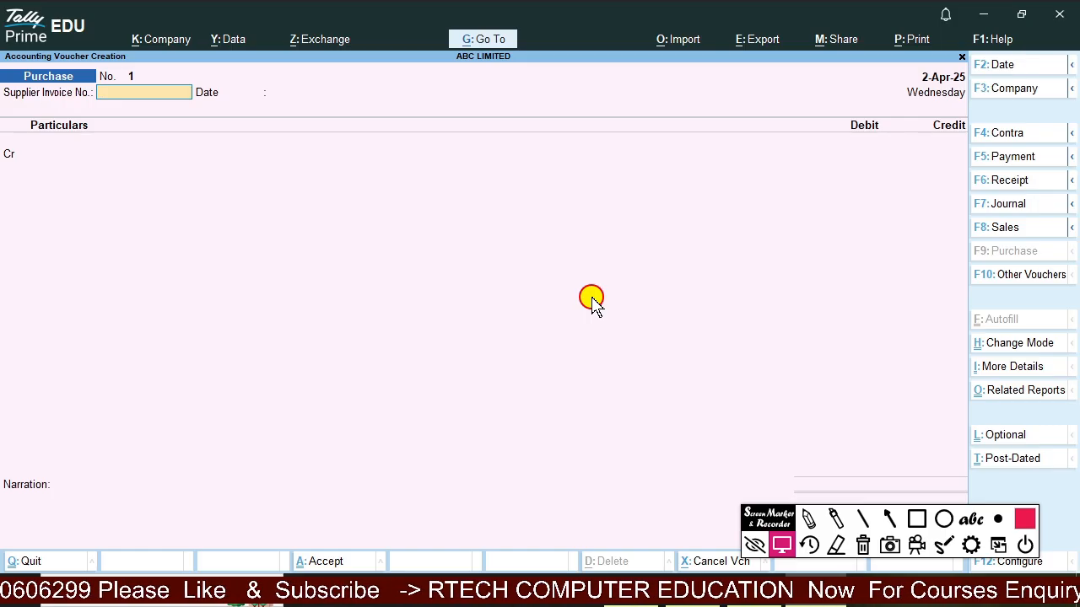
- Look up the first transaction's bill number in the Word notes, and enter supplier invoice number 101 dated 2-Apr-25 in Tally Prime
left_click(637, 585)
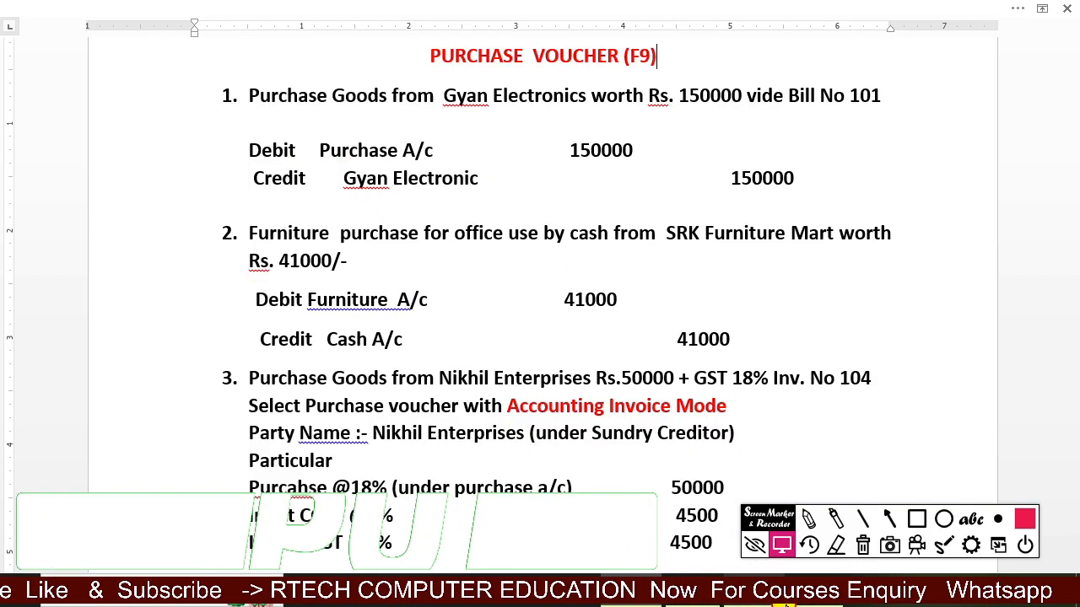
left_click(815, 603)
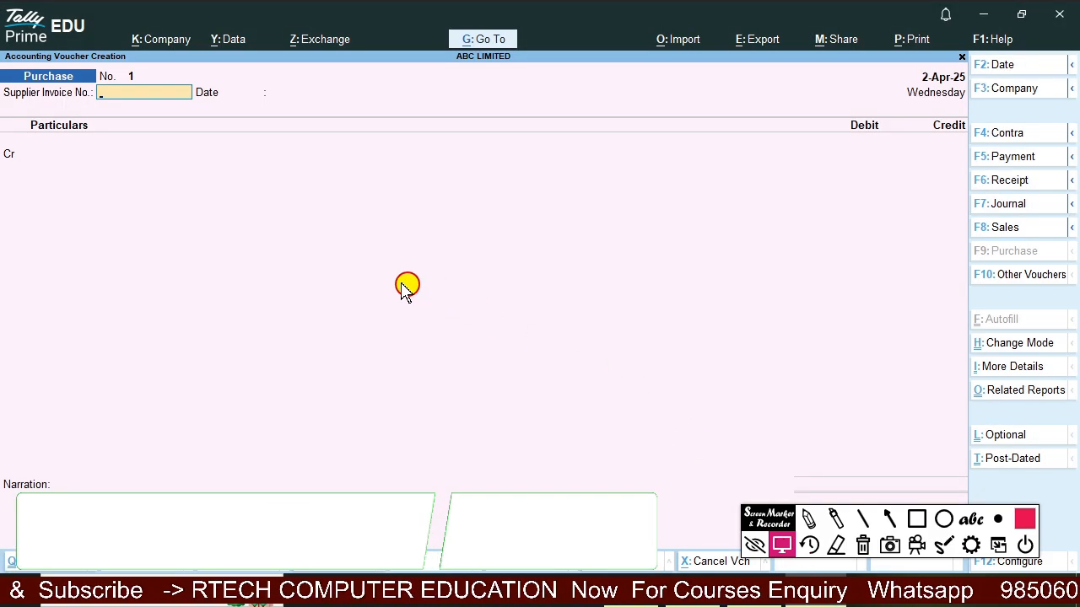
left_click(646, 602)
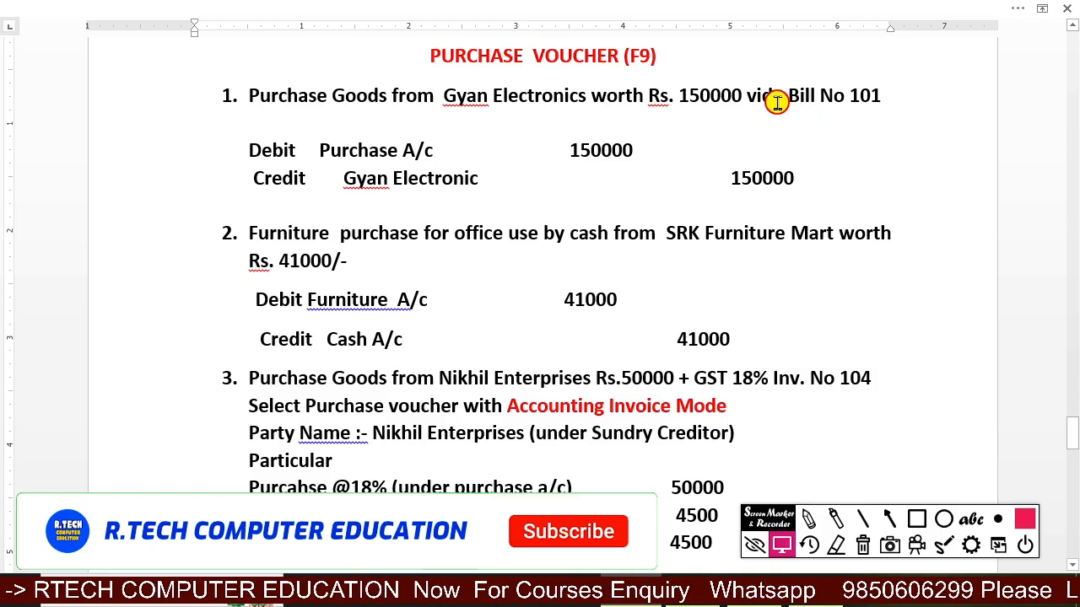
left_click(791, 600)
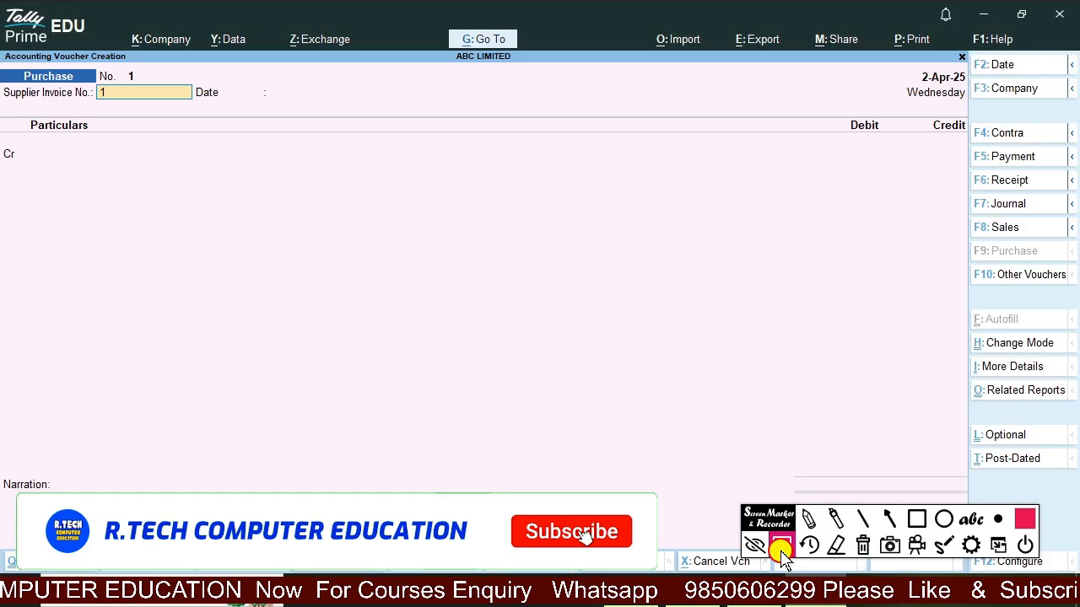
key("Return")
key("Return")
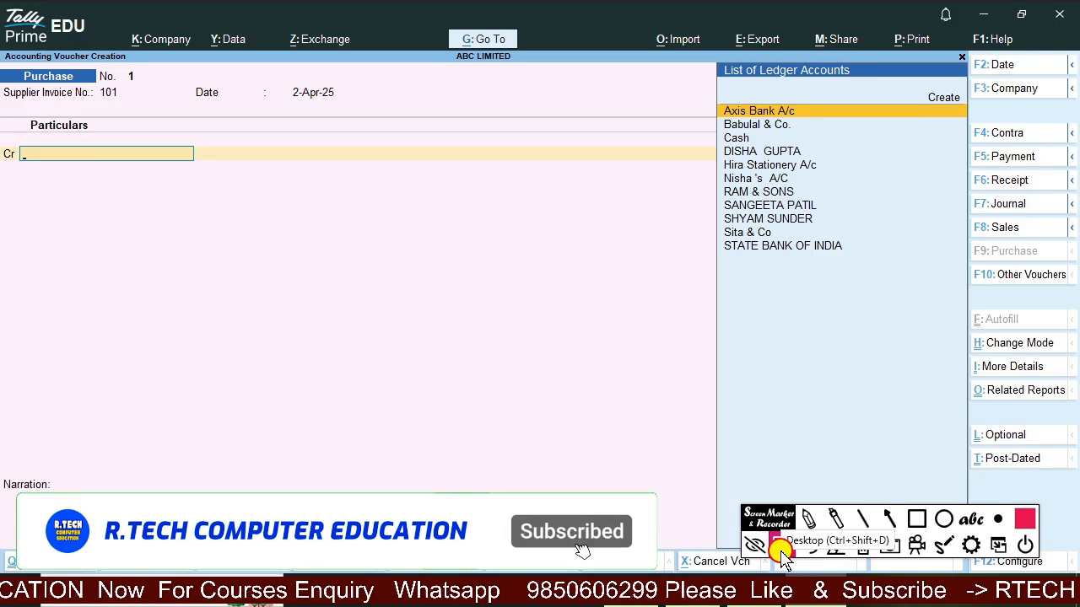
- Check the credit party in the Word notes and create a ledger named Gyan Electronics without an alias from the voucher's credit line
left_click(651, 590)
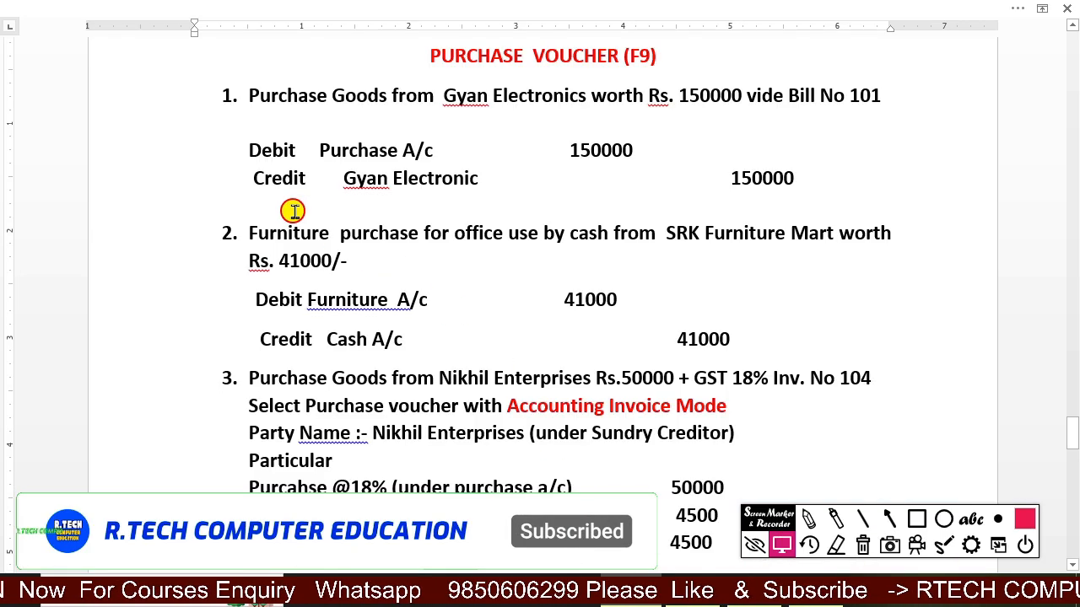
left_click(808, 602)
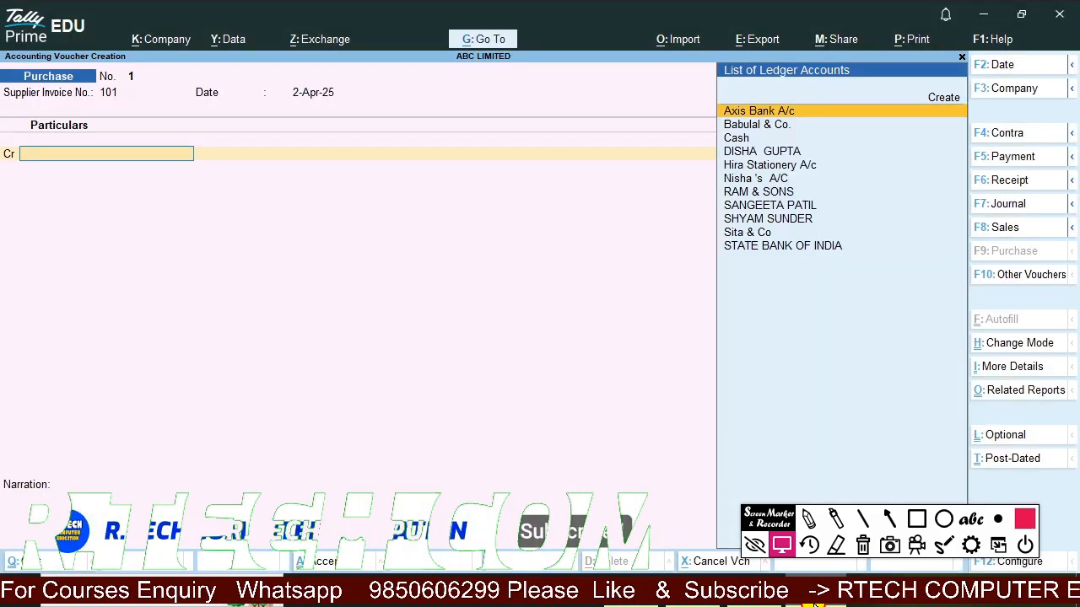
type("G")
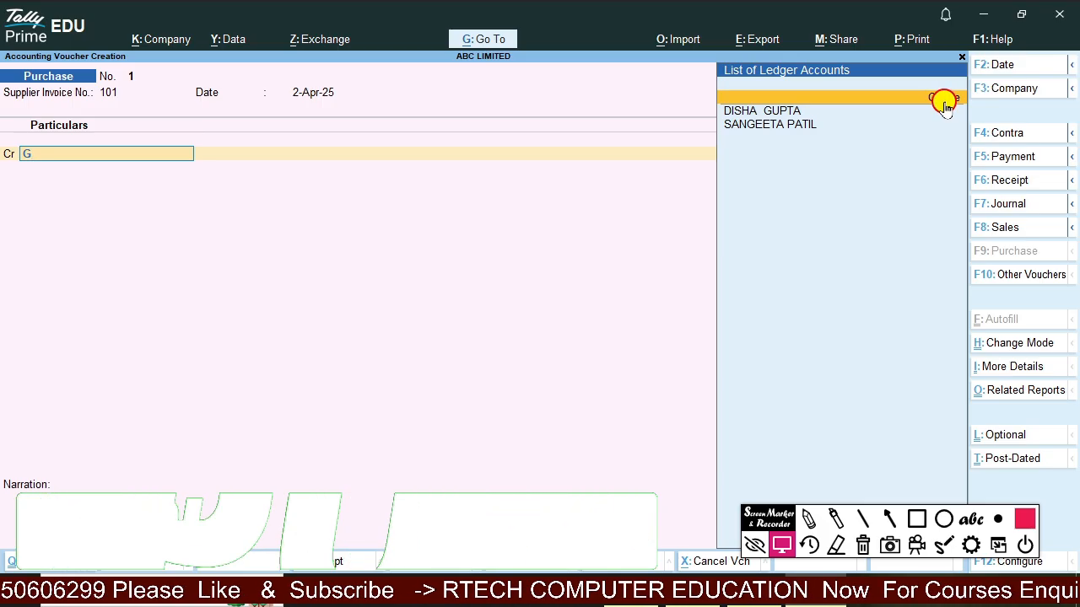
left_click(945, 100)
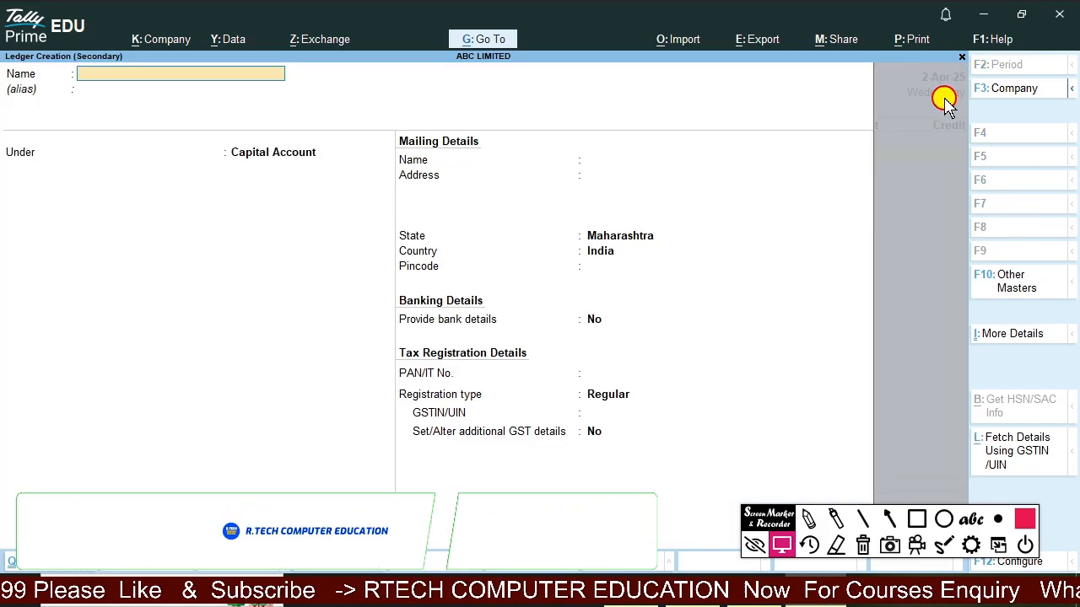
type("GYAN")
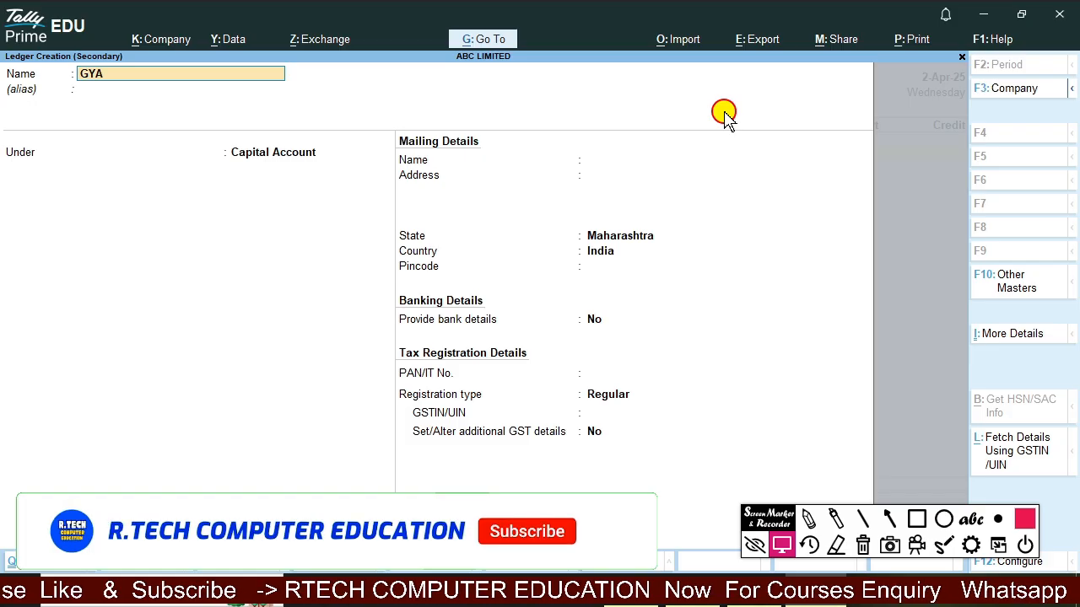
key("BackSpace")
key("BackSpace")
key("BackSpace")
type("yan Electronics")
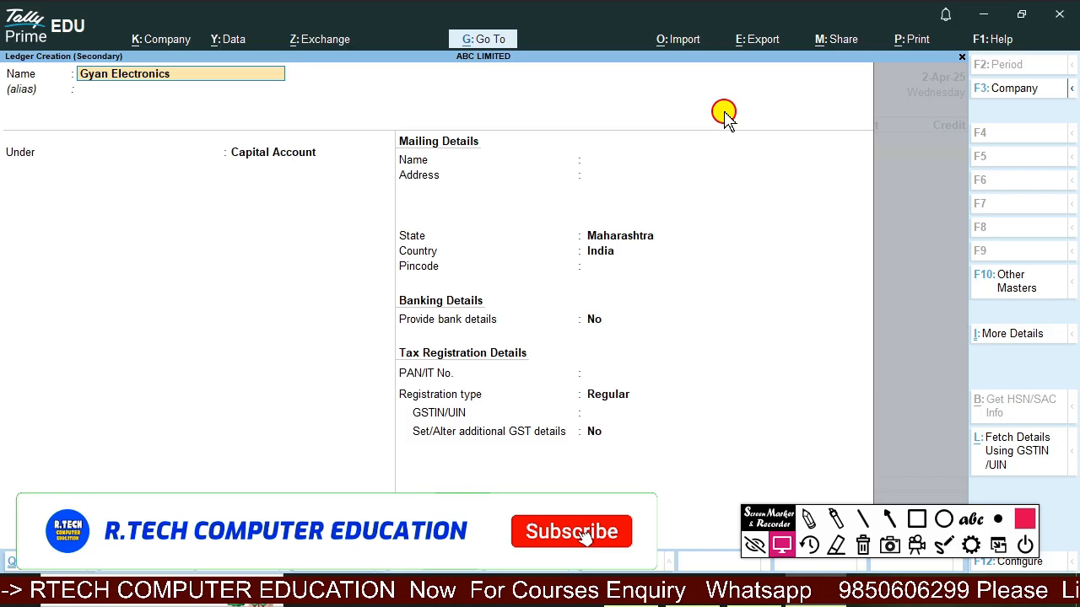
key("Return")
key("Return")
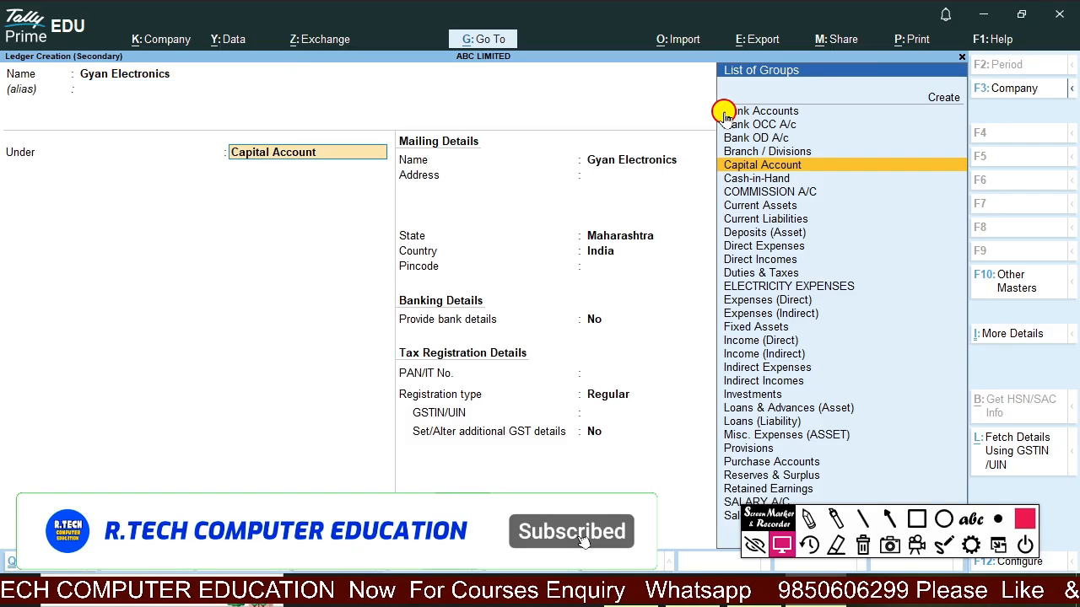
- Place the Gyan Electronics ledger under Sundry Creditors, keeping bill-by-bill balances on and the default credit settings
type("Sun")
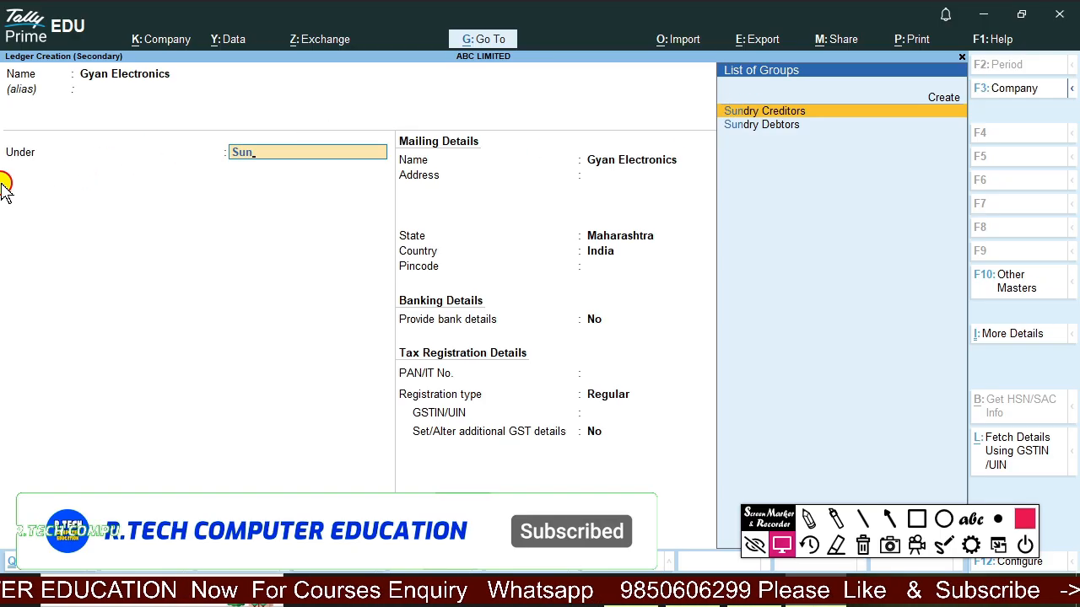
left_click(751, 109)
key("Return")
key("Return")
key("Return")
key("Return")
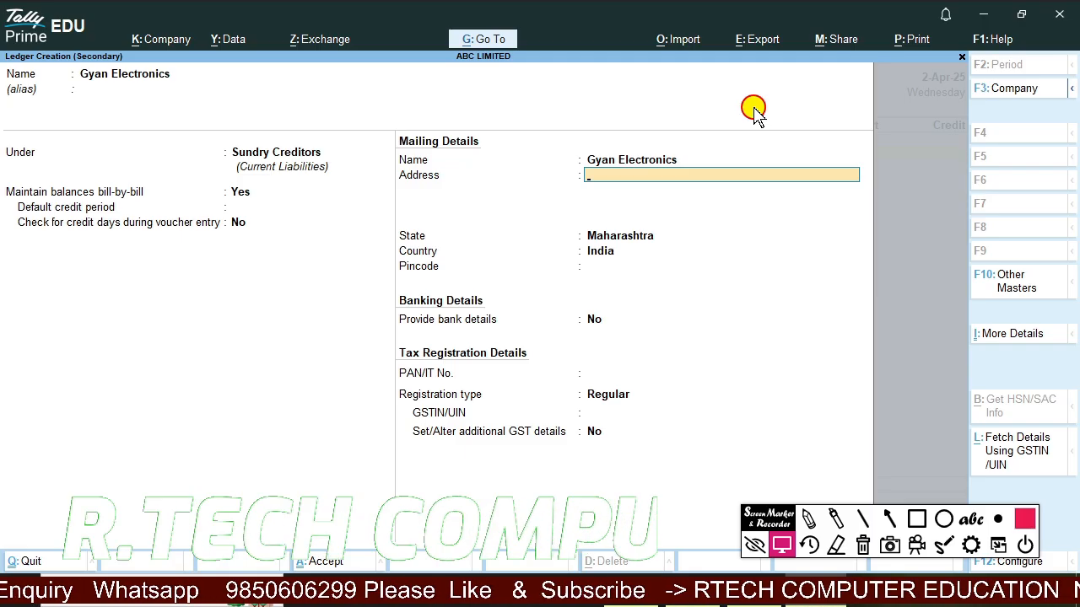
- Fill in the supplier's mailing address and pincode, keep the default banking and tax details, and save the ledger
type("Shop No 202, 2nd Floor, Metro Mall")
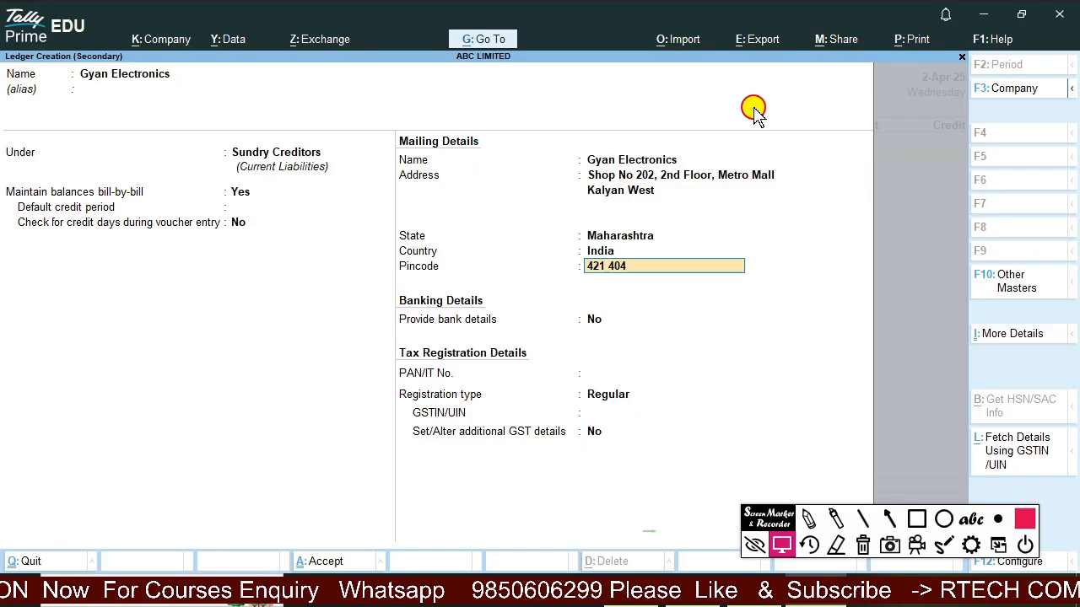
key("Return")
key("Return")
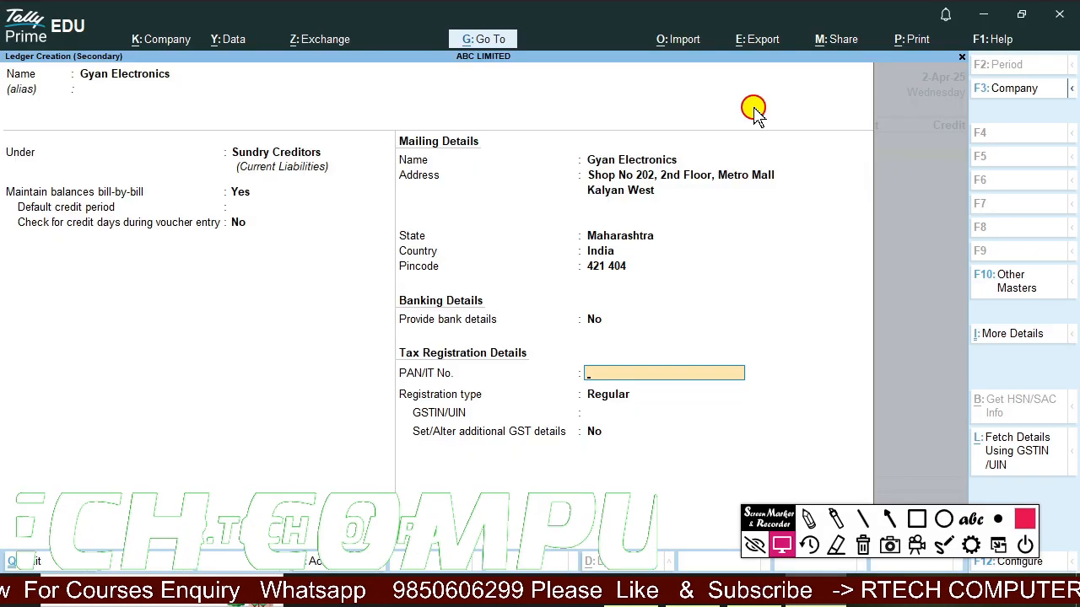
key("Return")
key("Return")
key("Return")
key("Return")
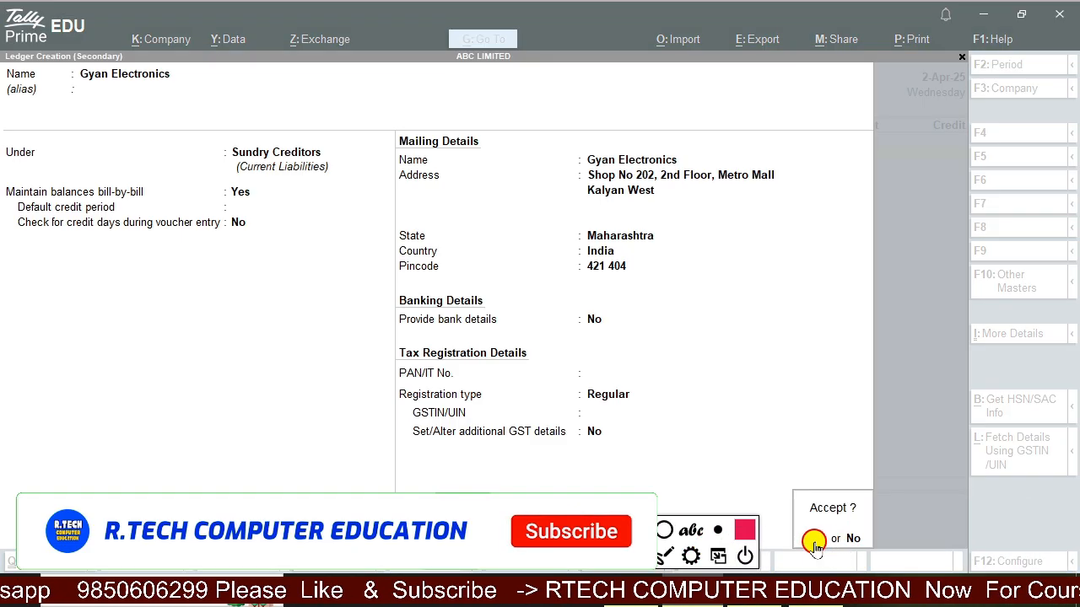
left_click(819, 538)
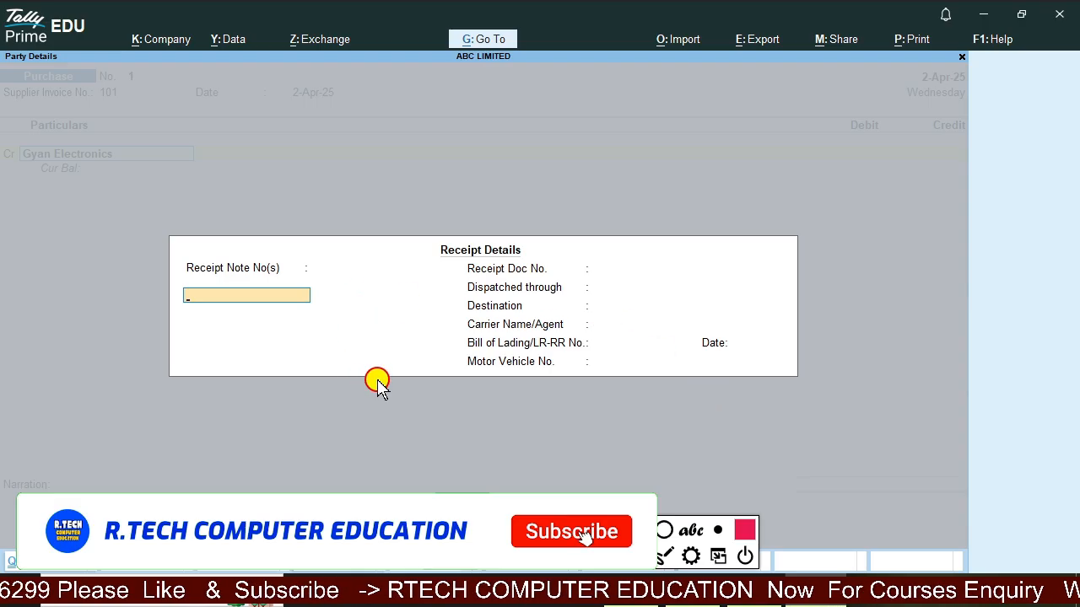
- Leave all receipt details blank for the Gyan Electronics purchase and continue to the party details
key("Return")
key("Return")
key("Return")
key("Return")
key("Return")
key("Return")
key("Return")
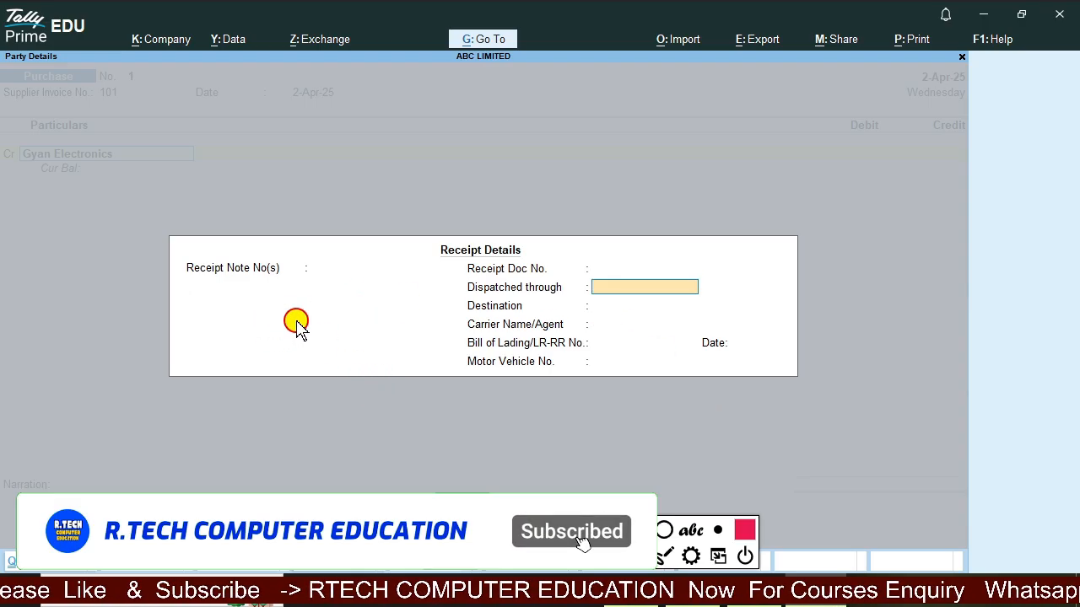
key("Return")
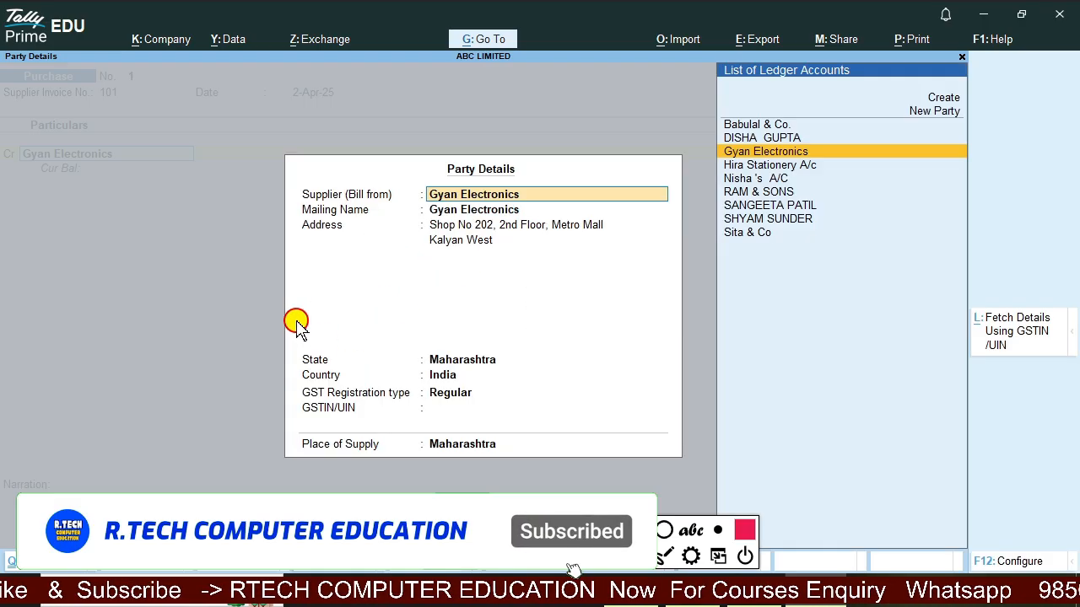
- Accept the party details for Gyan Electronics with Maharashtra as the place of supply
key("Return")
key("Return")
key("Return")
key("Return")
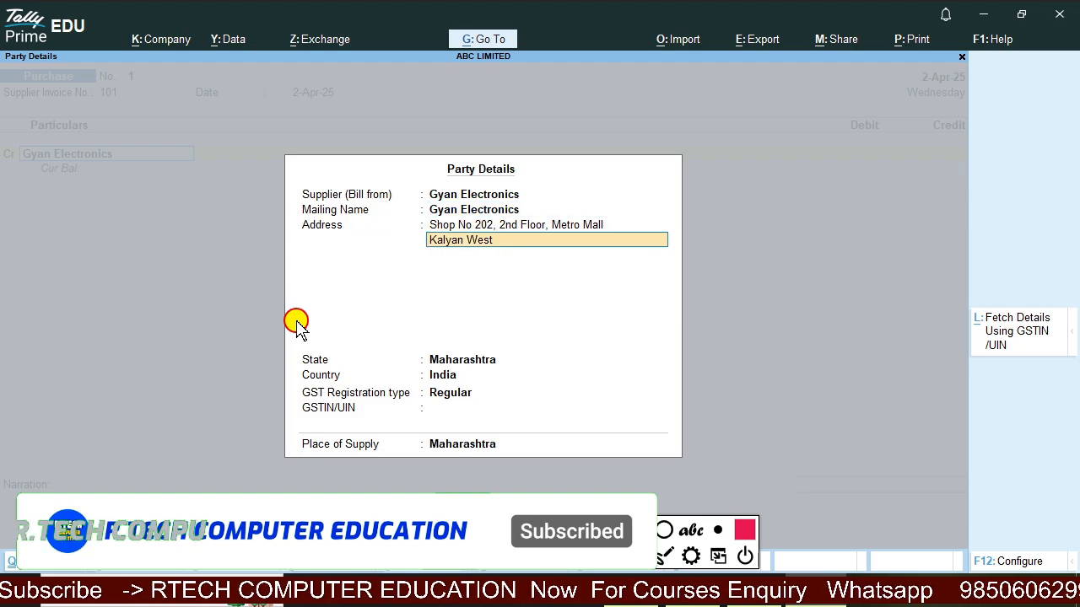
key("Return")
key("Return")
key("Return")
key("Return")
key("Return")
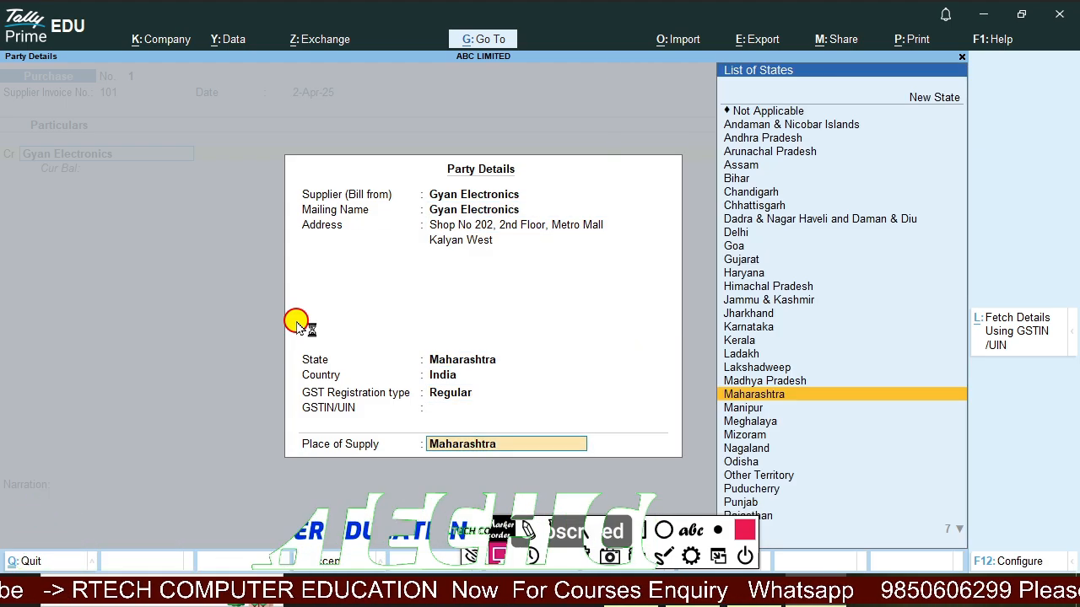
key("Return")
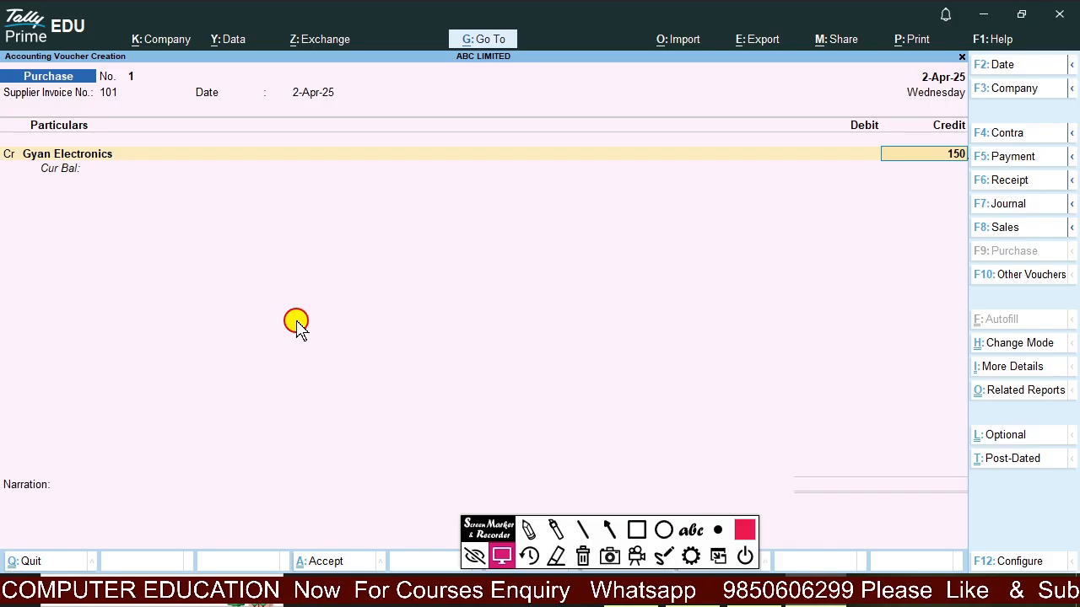
type("15000")
key("Return")
key("Return")
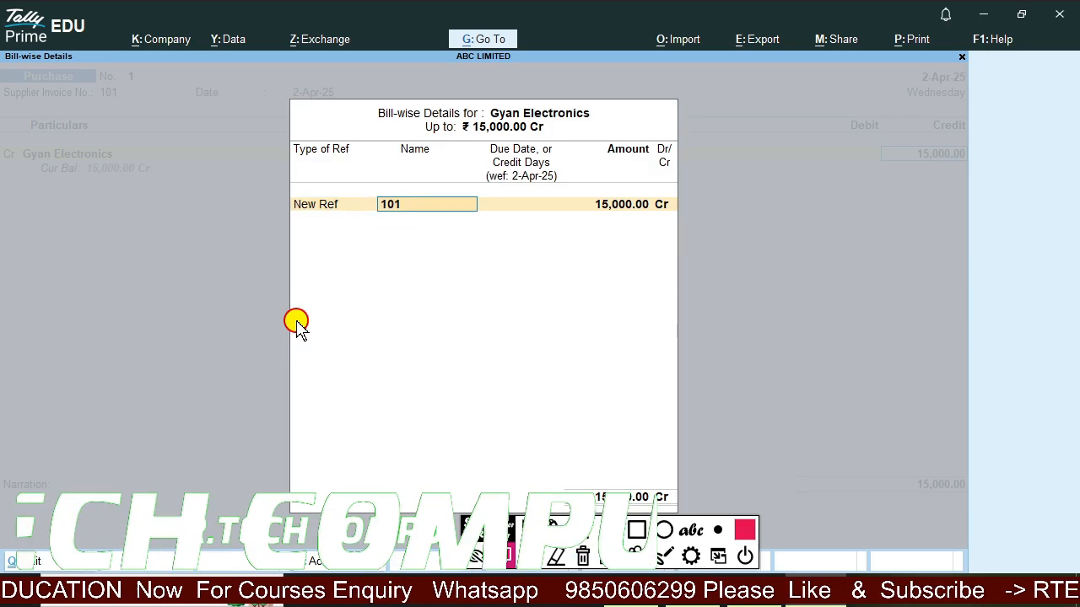
key("Return")
key("Return")
key("BackSpace")
key("BackSpace")
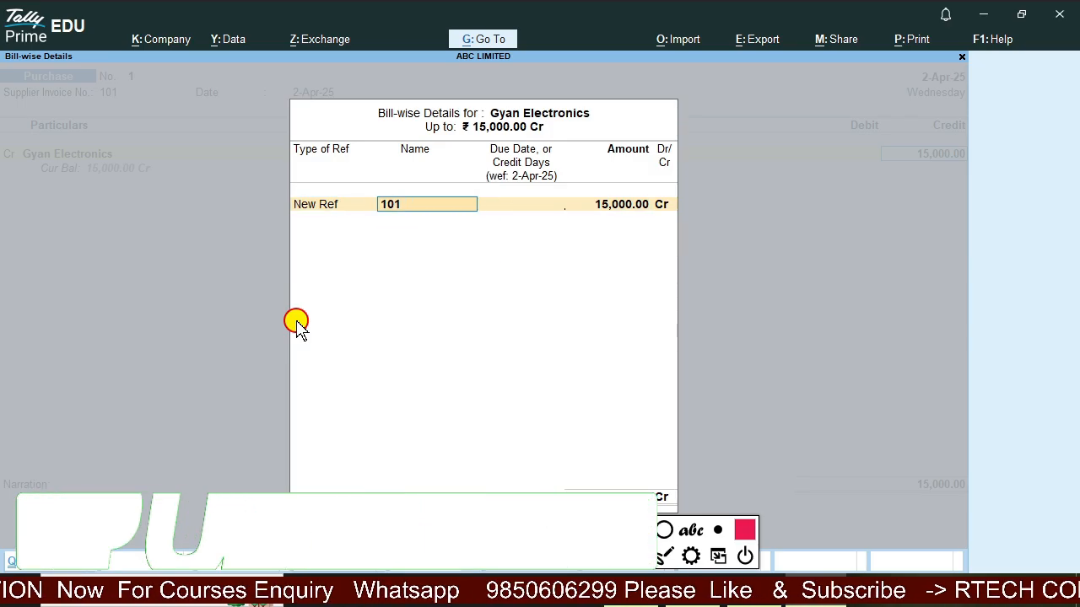
key("BackSpace")
- Set the Gyan Electronics credit amount to 1,50,000 and allocate it to new reference 101
key("ctrl+a")
type("1,50,000")
key("Return")
key("Return")
key("Return")
key("Return")
key("Return")
key("Return")
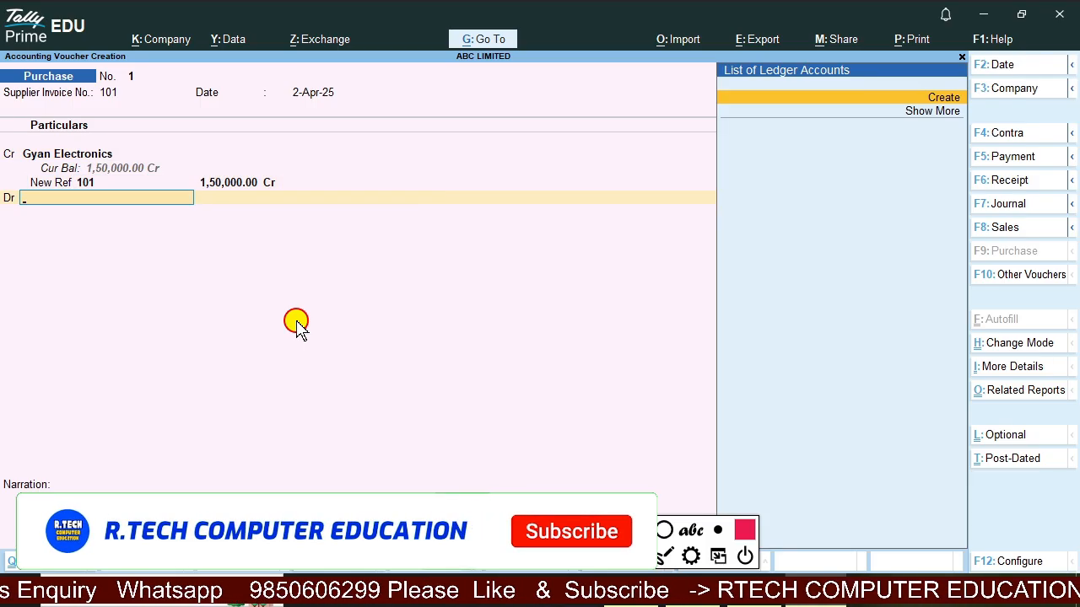
- Show the full ledger list for the debit line and check the Gyan Electronics entry in the exercise document
key("Down")
key("Return")
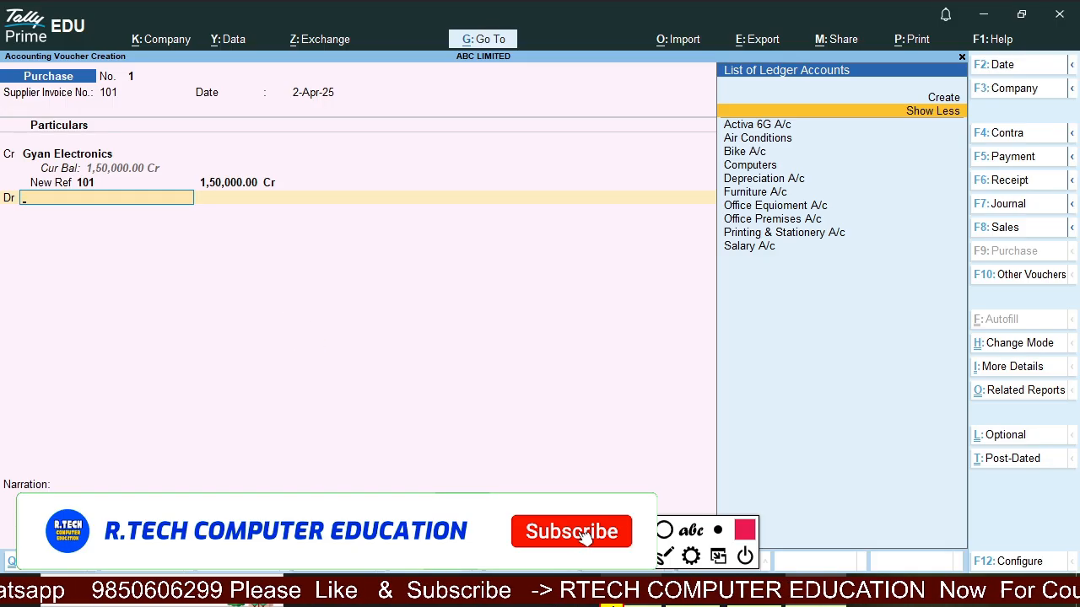
left_click(612, 603)
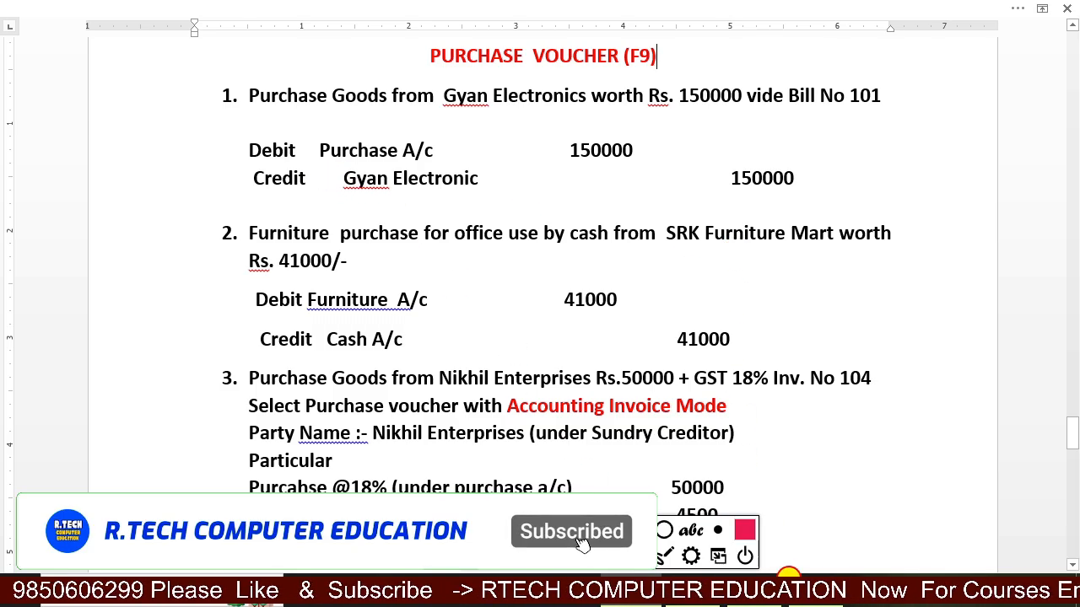
key("alt+Tab")
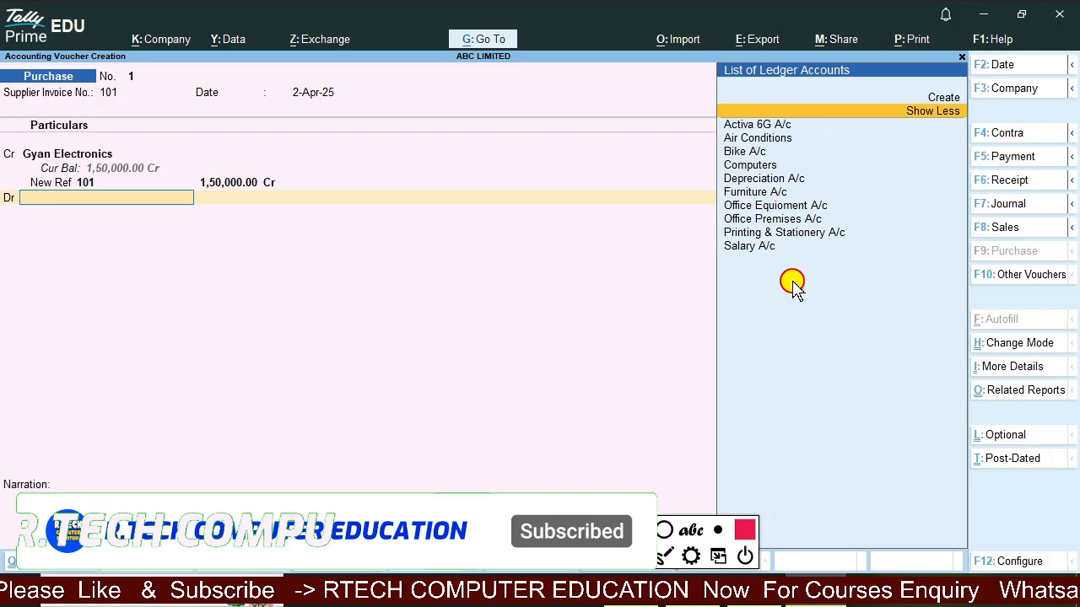
- Look through the ledger list for a purchase account to debit
key("Down")
key("Down")
key("Down")
key("Down")
key("Down")
key("Down")
key("Down")
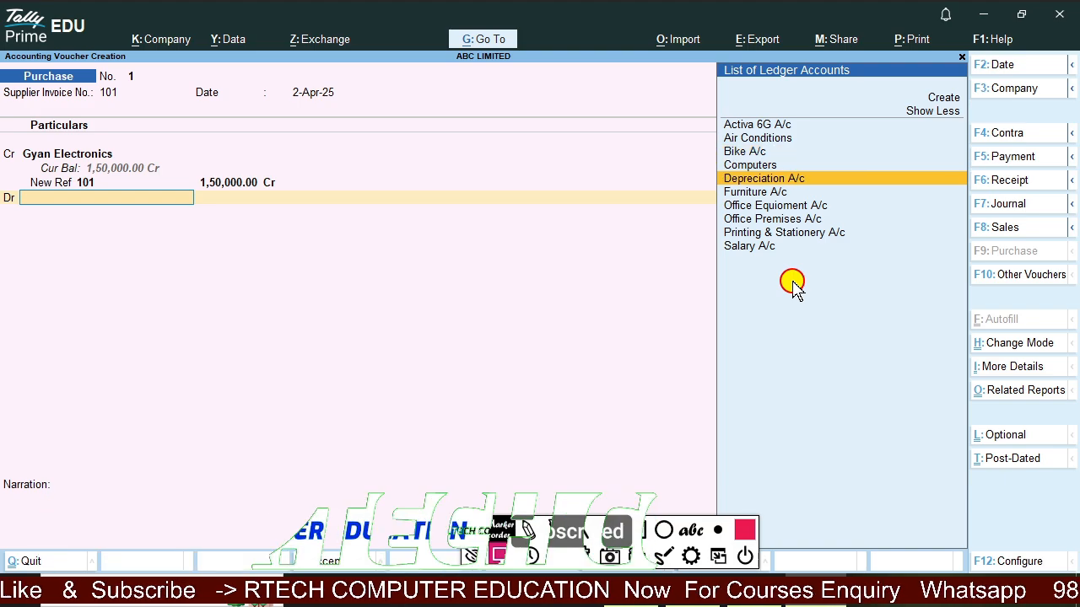
key("Up")
key("Up")
key("Up")
key("Up")
key("Up")
key("Up")
key("Up")
key("Up")
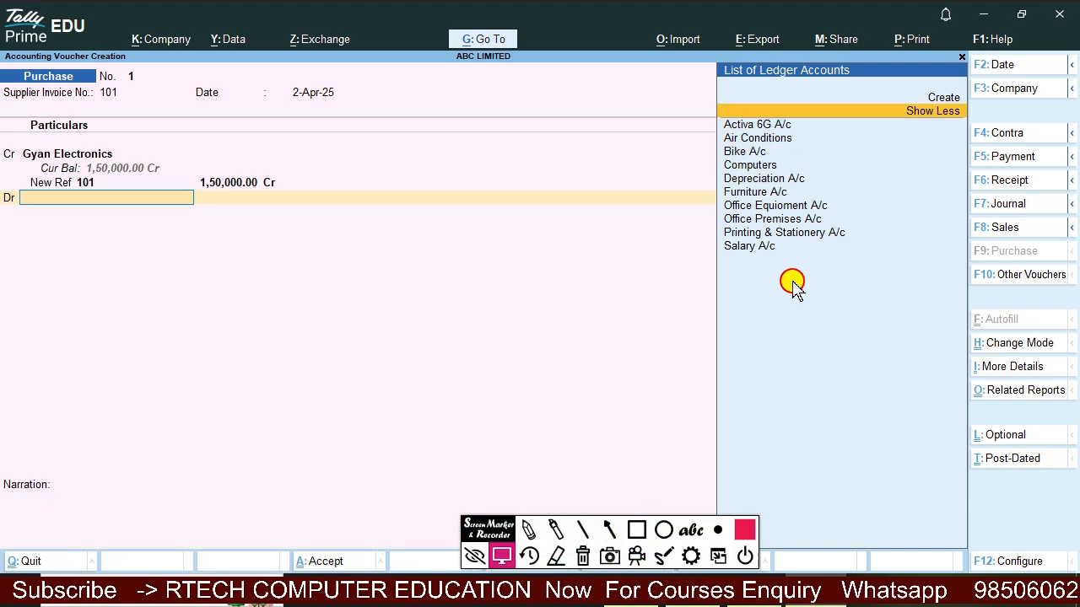
- Create a ledger named Purchase A/c under Purchase Accounts, keeping the ledger type as Not Applicable
key("Return")
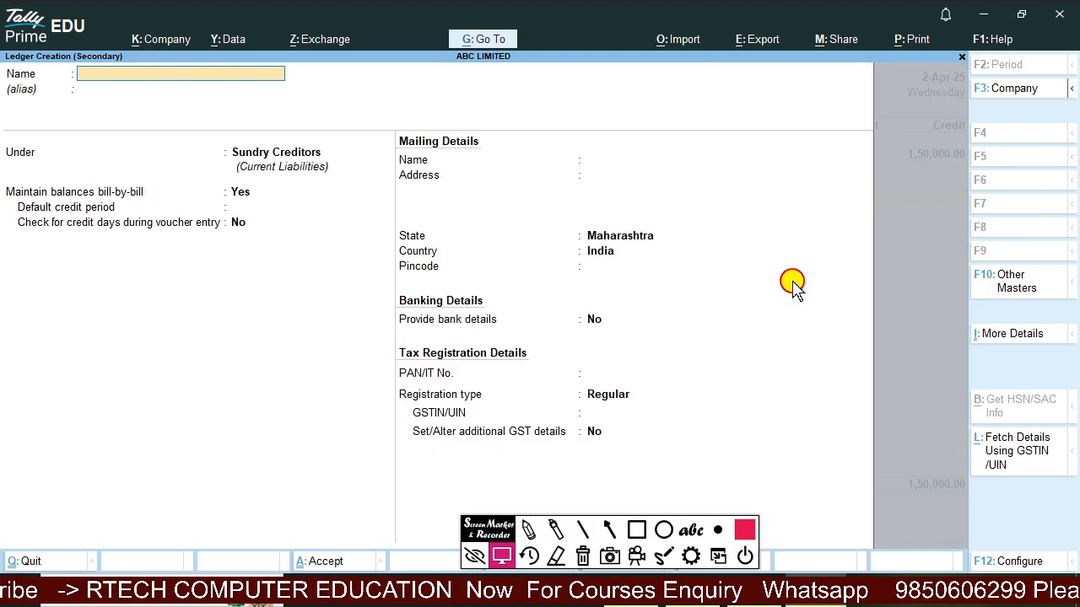
type("Purchase a/c")
key("Return")
key("Return")
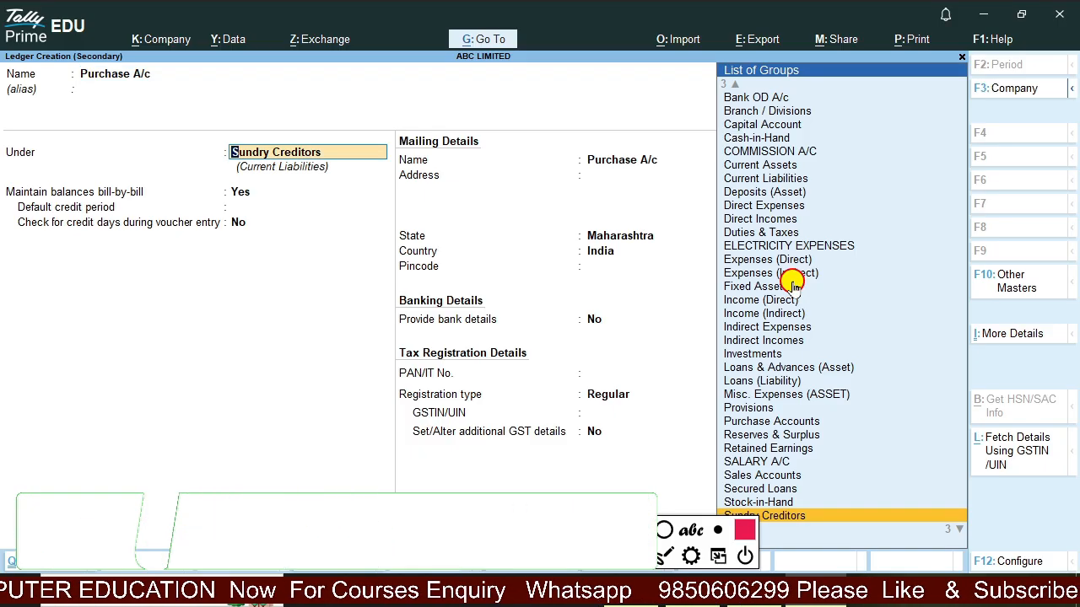
type("Purchase Accounts")
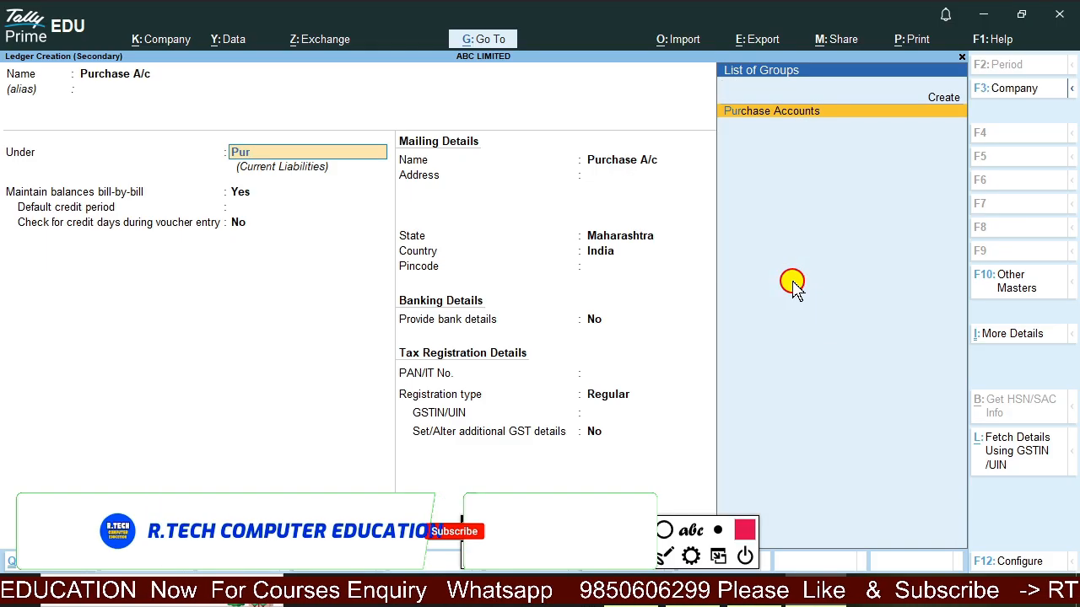
key("Return")
key("Return")
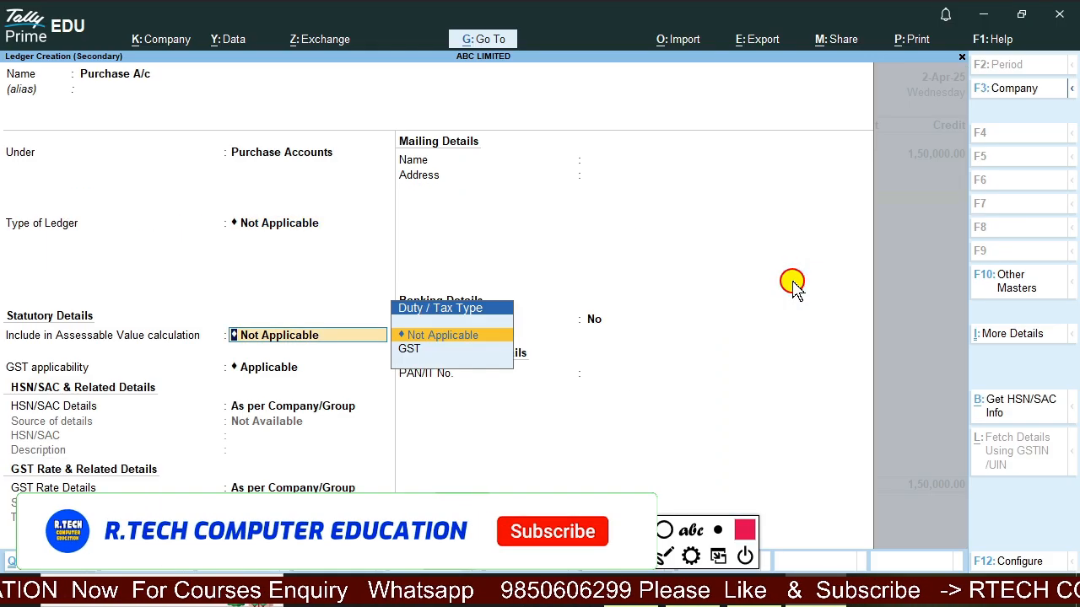
- Keep the assessable value calculation Not Applicable, set GST applicability to Not Applicable and save the Purchase A/c ledger
key("Return")
type("Not")
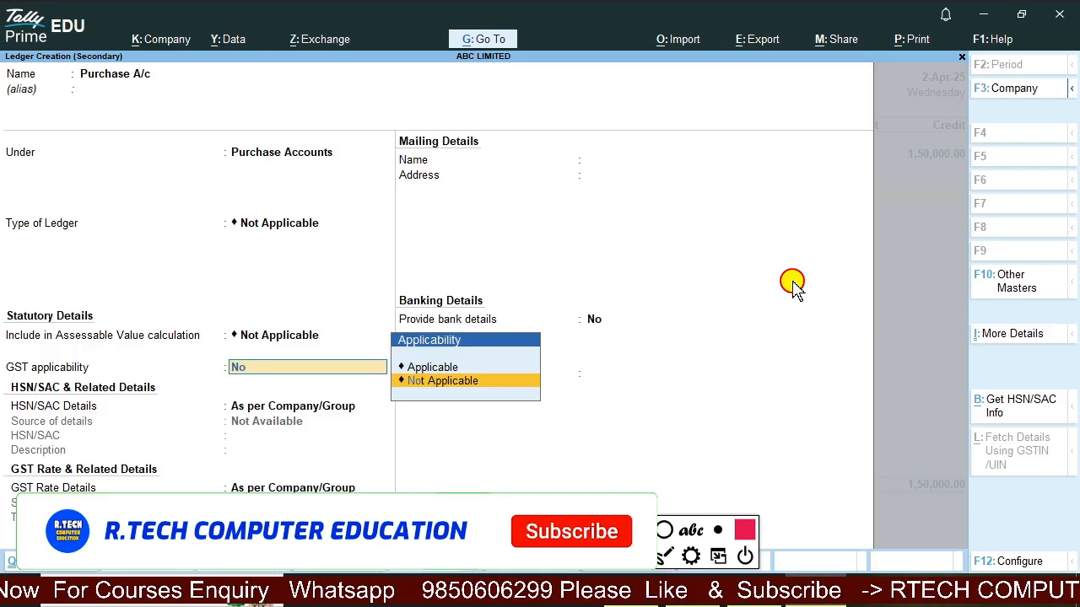
key("Return")
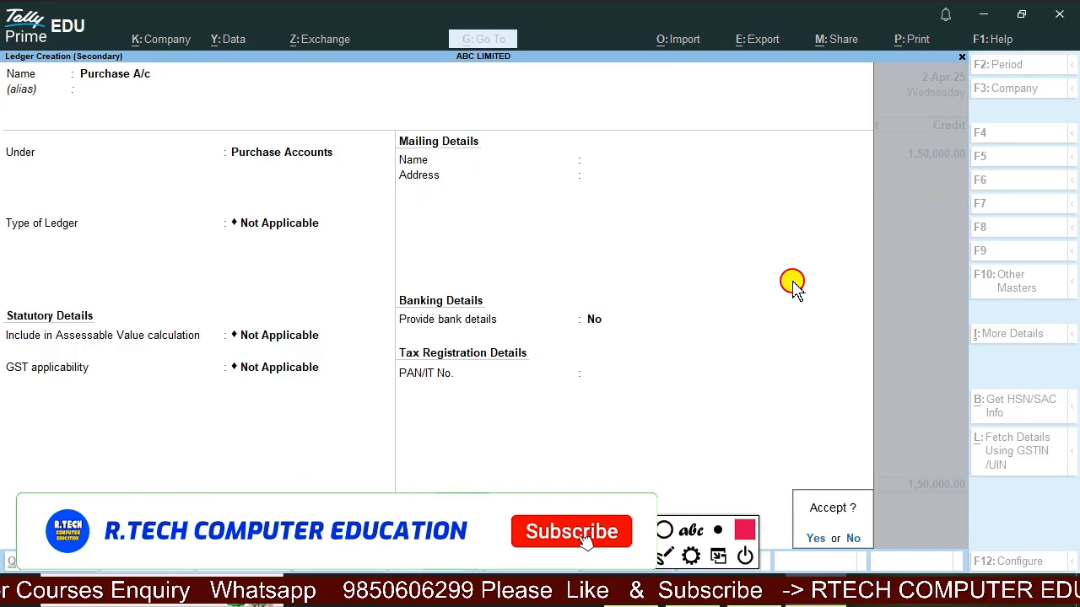
key("Return")
key("Escape")
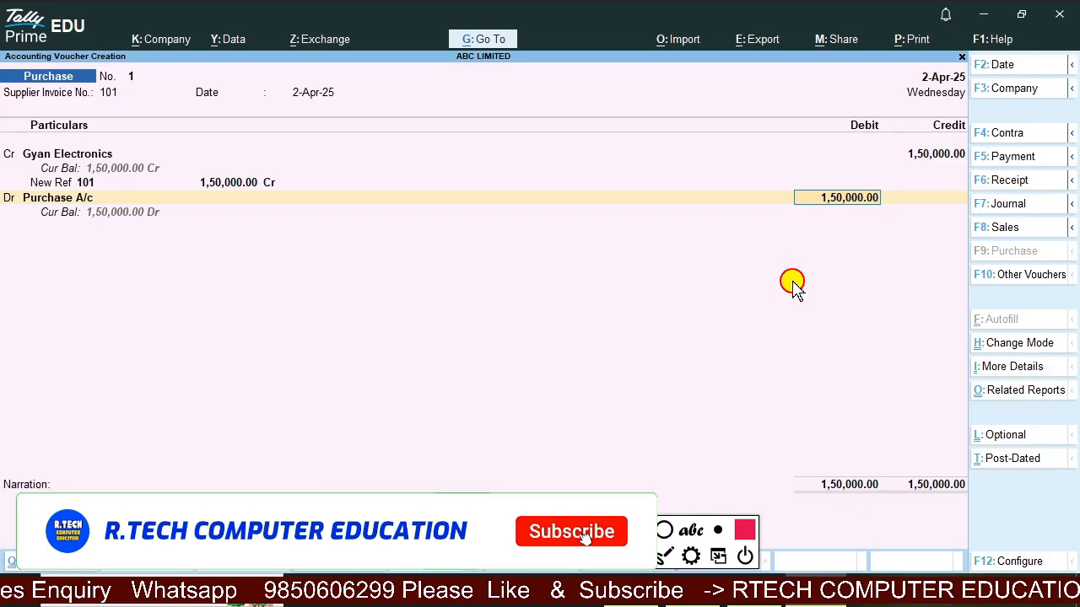
key("Return")
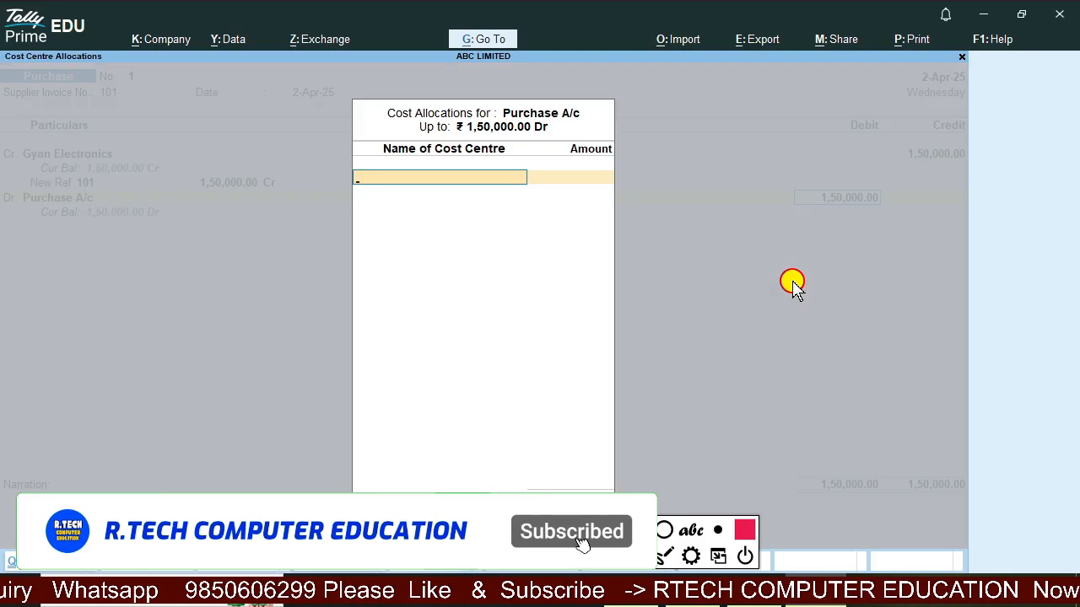
key("alt+c")
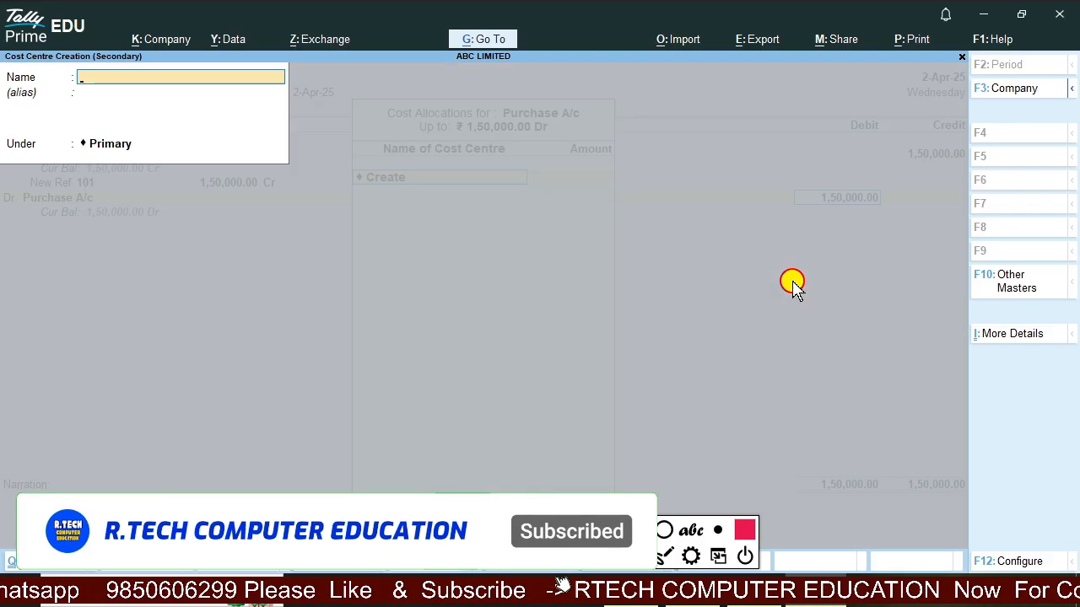
key("Escape")
key("alt+c")
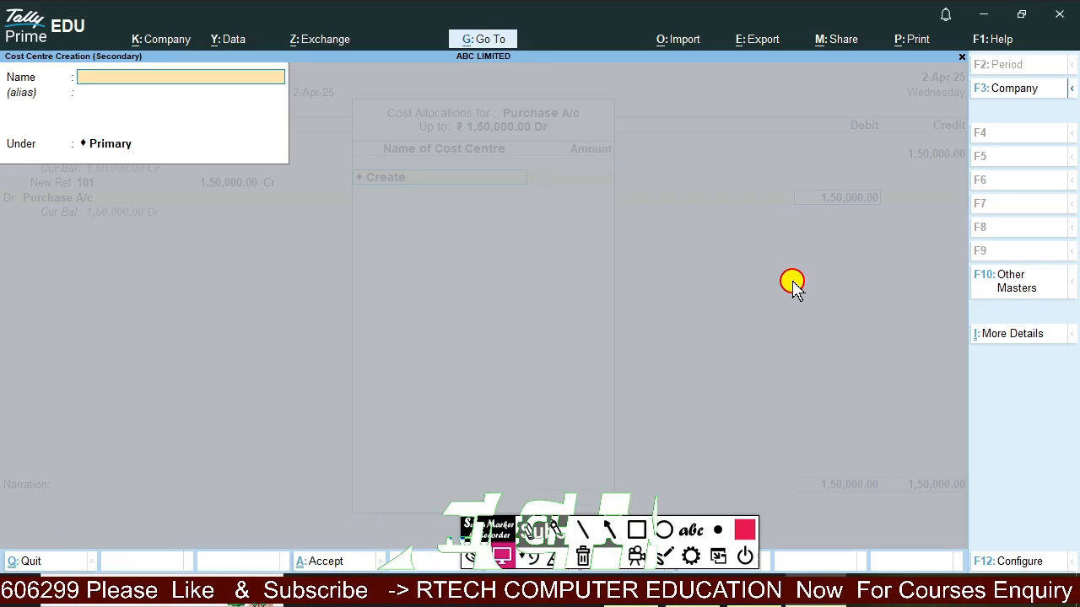
key("Escape")
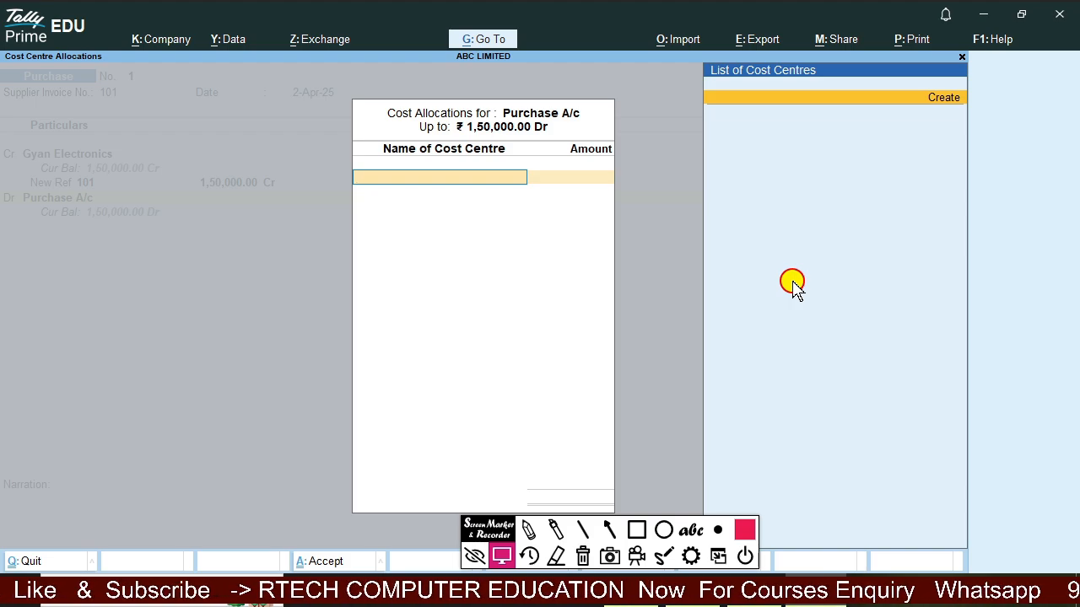
key("Escape")
key("y")
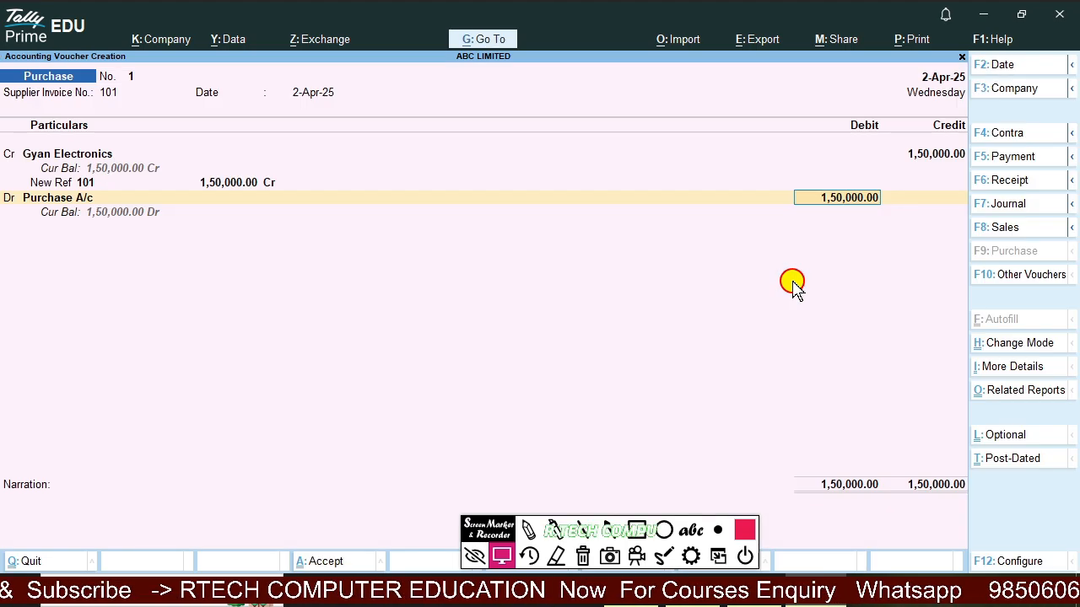
- Open the company features of ABC LIMITED and set Enable Cost Centres to No
key("F11")
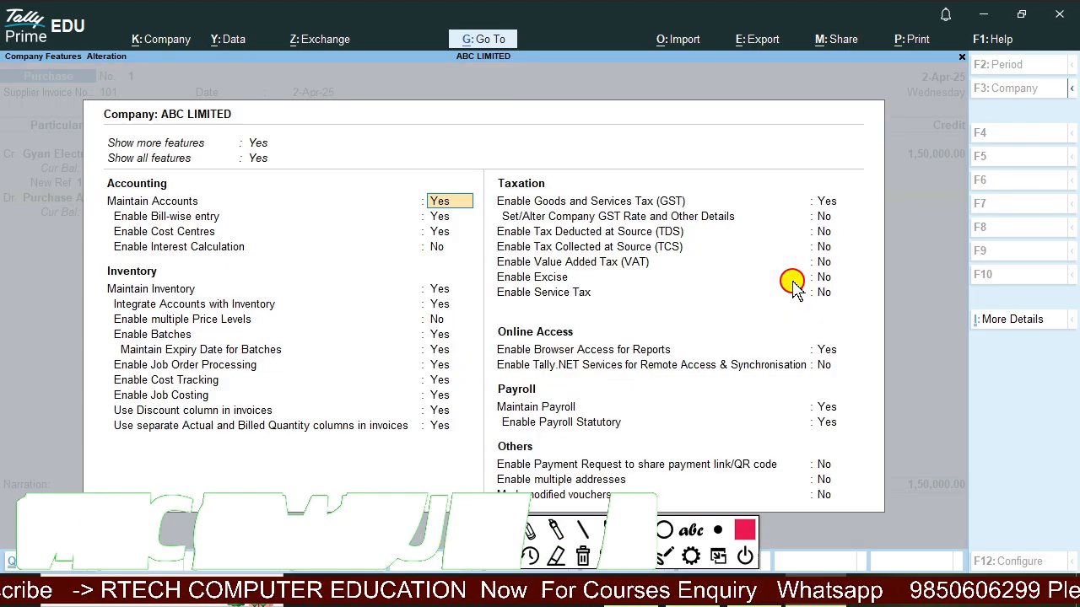
key("Down")
key("Down")
key("Down")
key("Down")
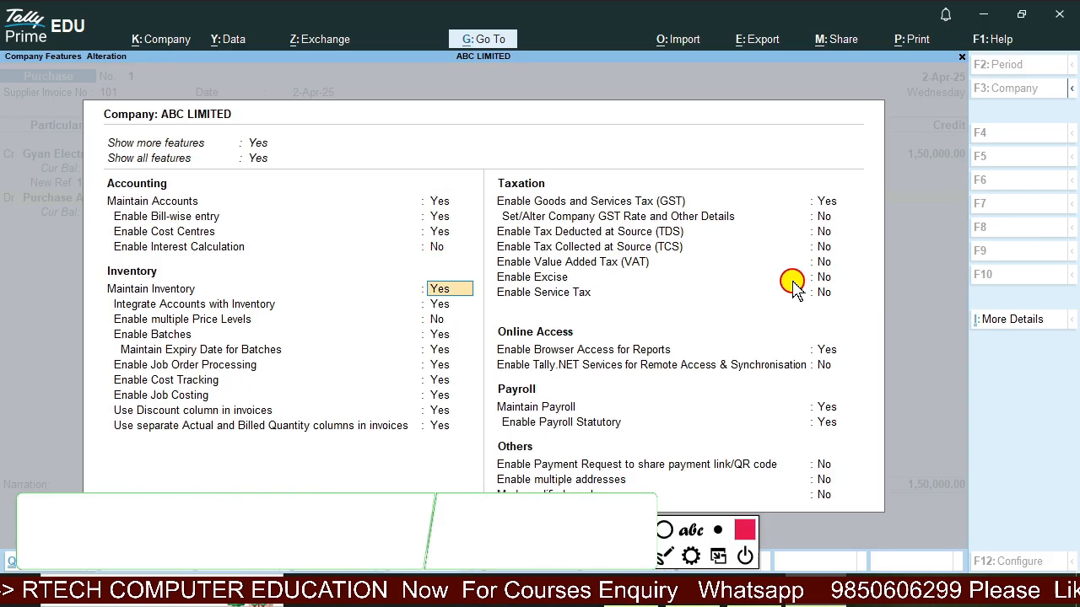
key("Up")
key("Up")
key("Up")
key("Down")
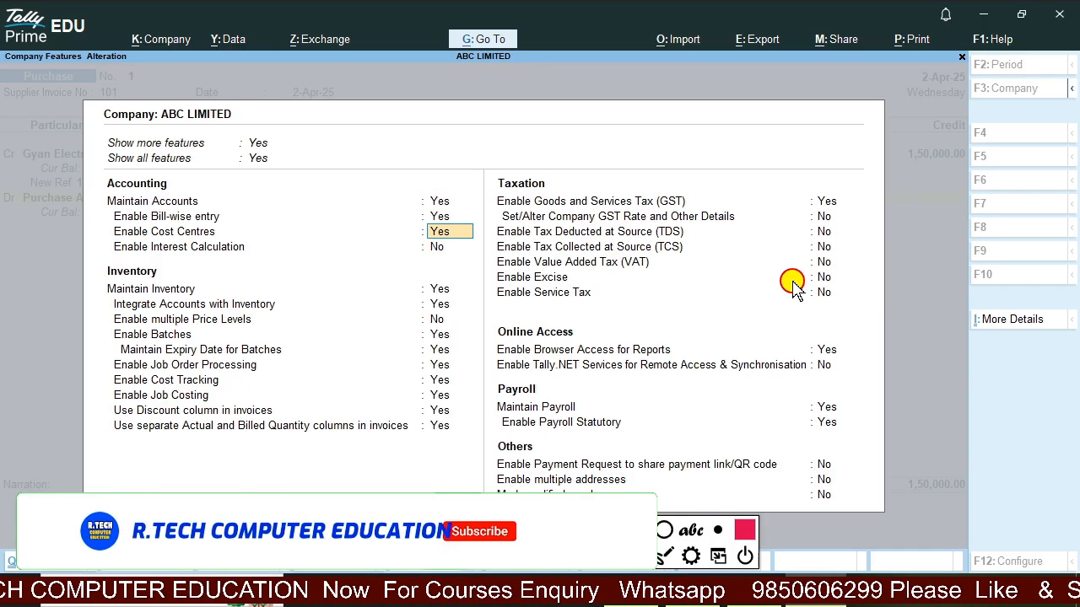
type("n")
key("Return")
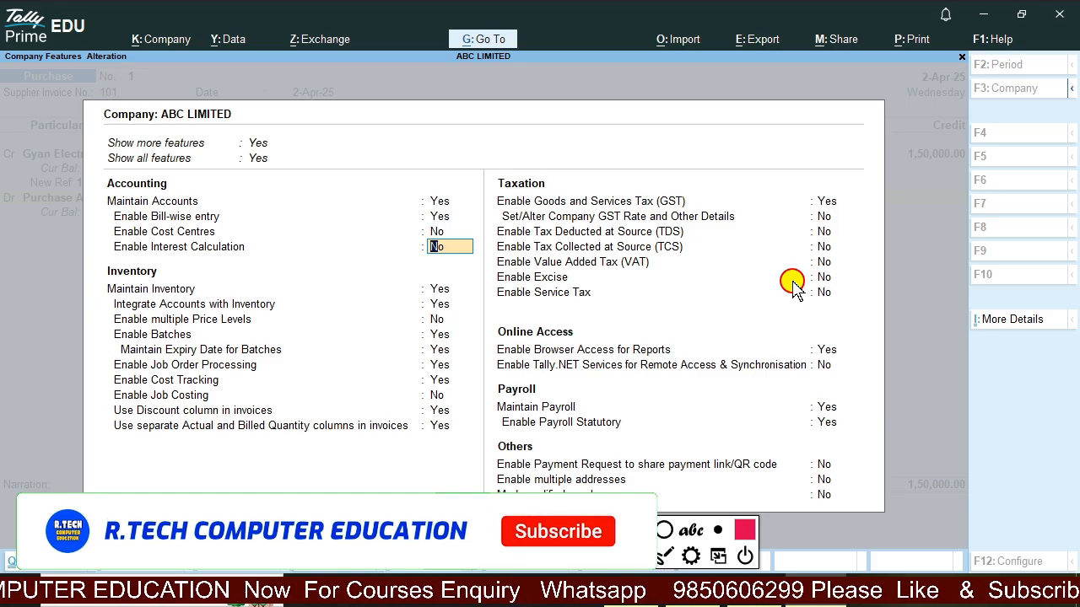
- Disable batches, job order processing and cost tracking in the company's inventory features
key("Down")
key("Down")
key("Down")
key("Down")
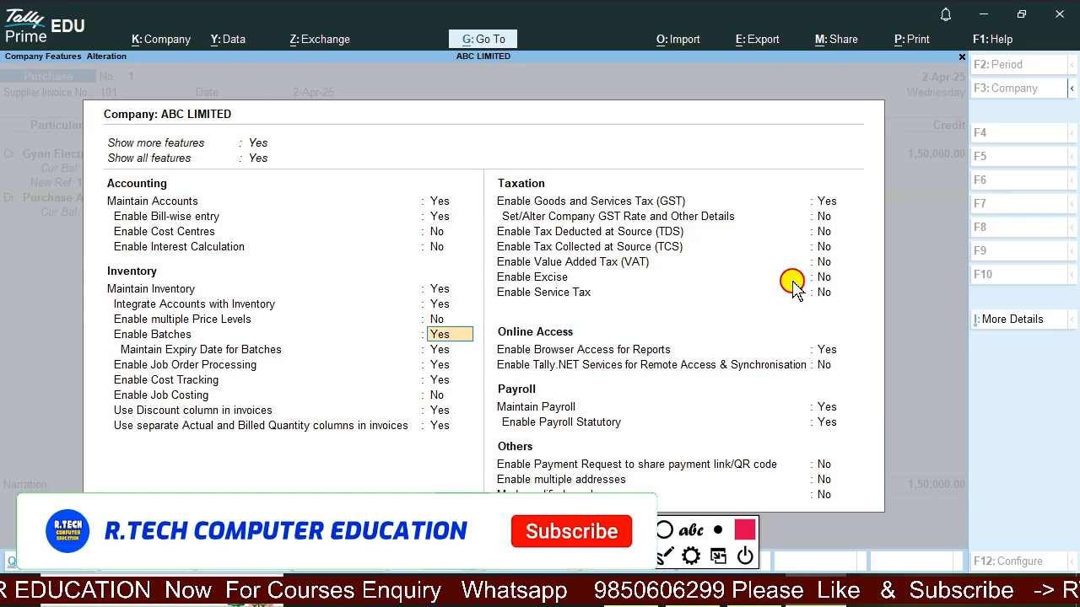
type("n")
key("Return")
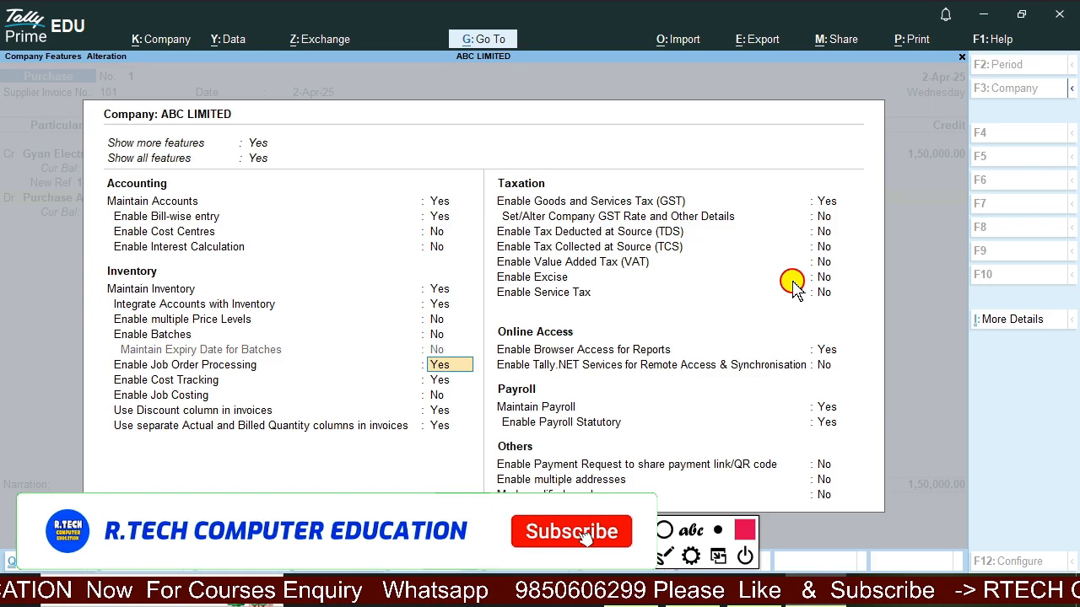
type("n")
key("Return")
type("n")
key("Return")
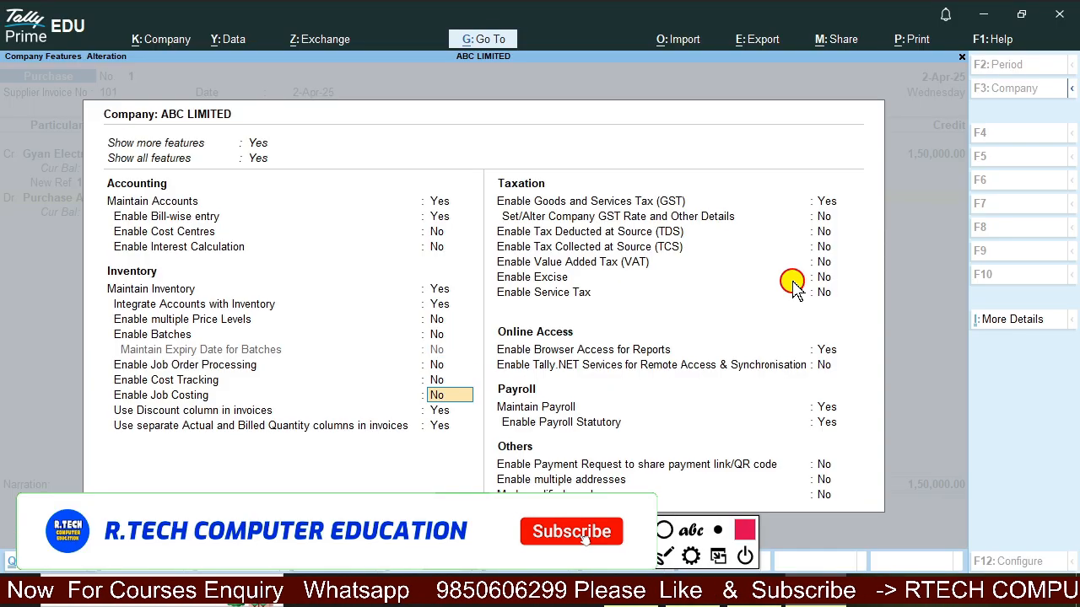
- Keep job costing off and disable the discount column and the separate actual and billed quantity columns in invoices
type("n")
key("Return")
type("n")
key("Return")
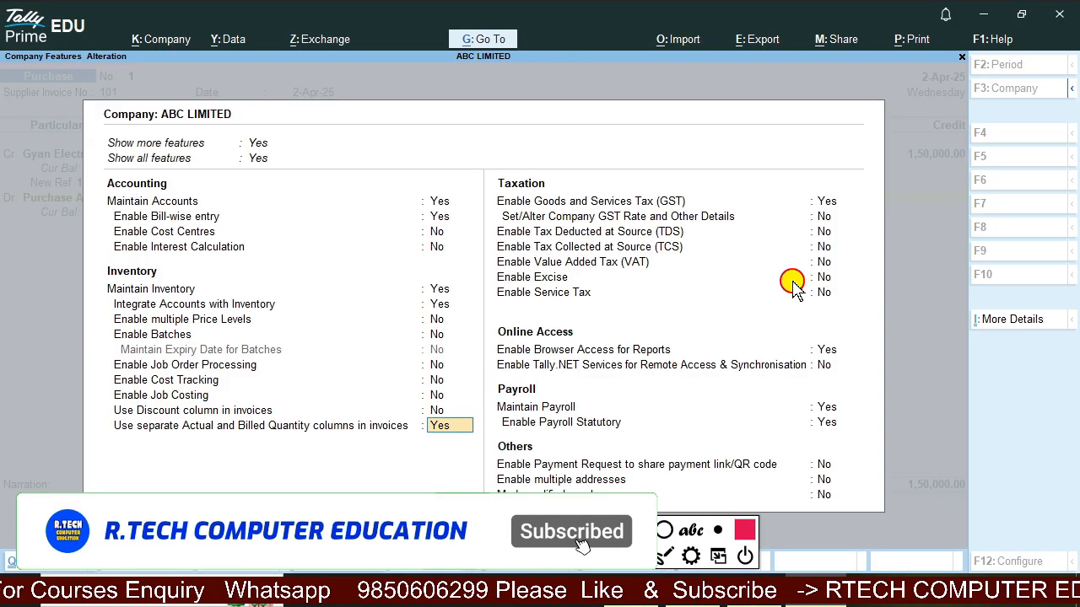
key("Return")
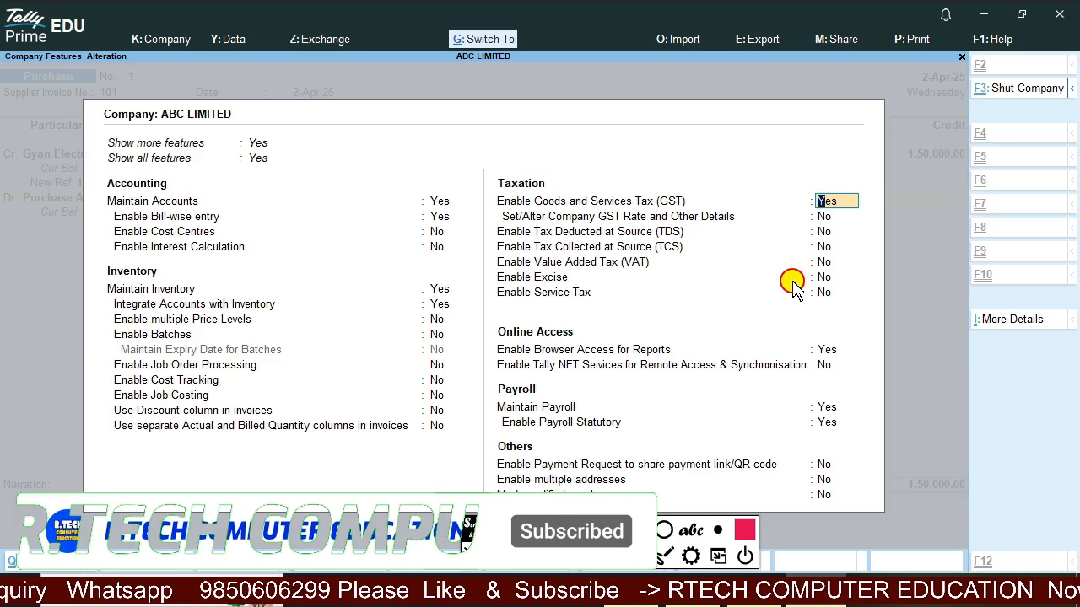
- Keep GST enabled, accept the GST registration details as they are, and leave TDS disabled
key("Return")
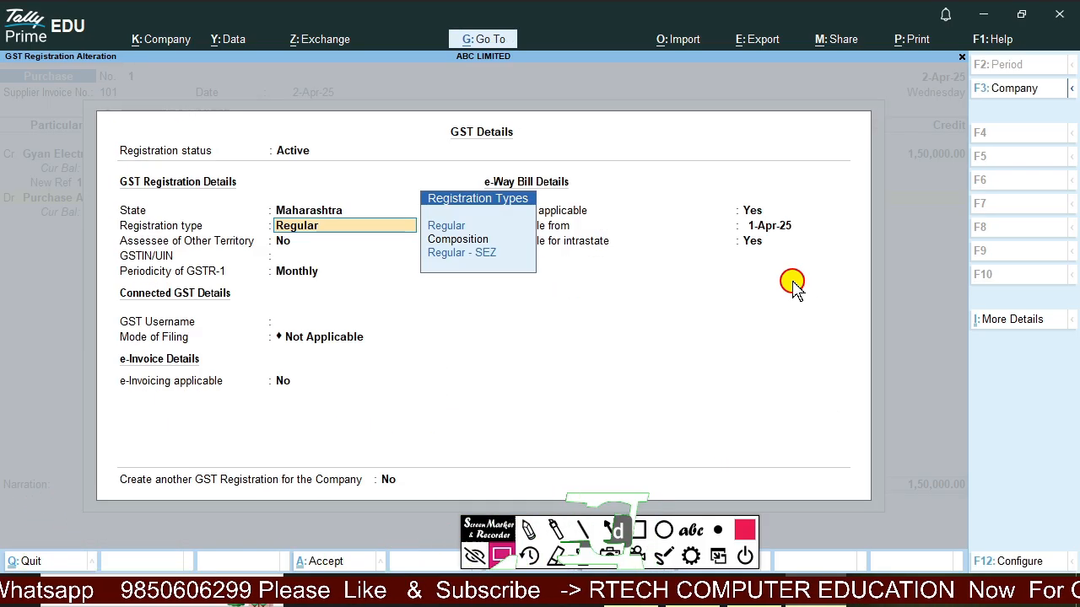
key("Return")
key("ctrl+a")
key("Return")
key("Return")
key("Return")
key("Return")
key("Return")
key("Return")
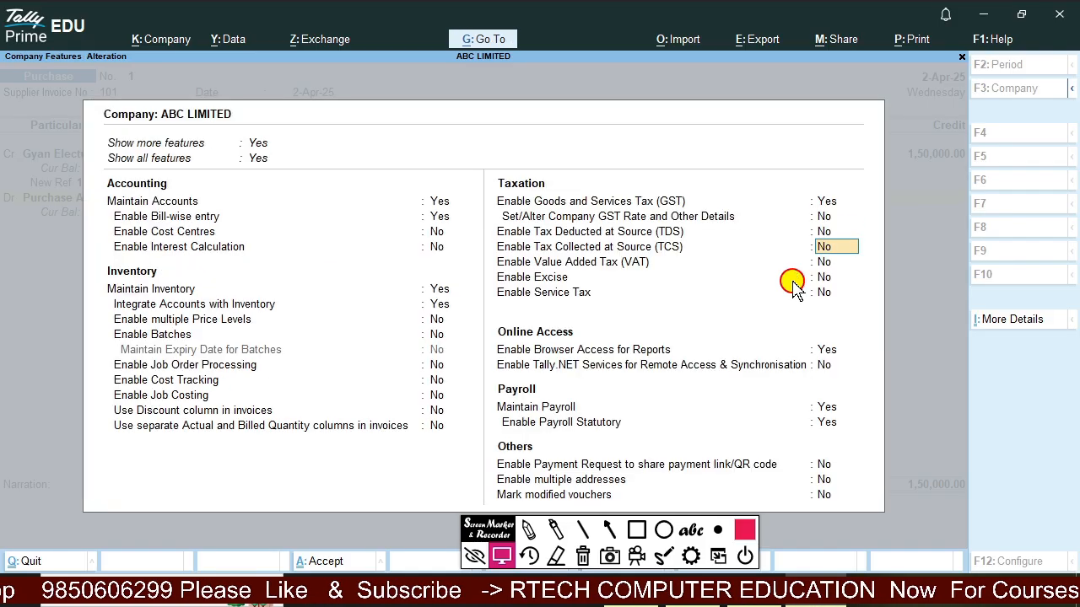
- Keep the remaining features and payroll statutory details as they are, and save the company features
key("Return")
key("Return")
key("Return")
key("Return")
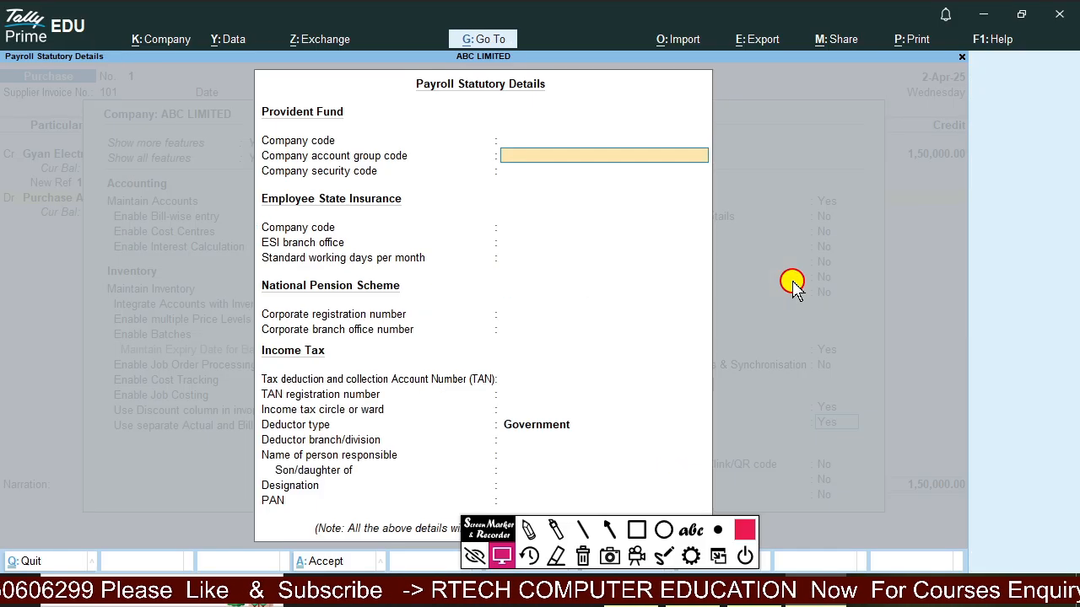
key("ctrl+a")
key("Return")
key("Return")
key("Return")
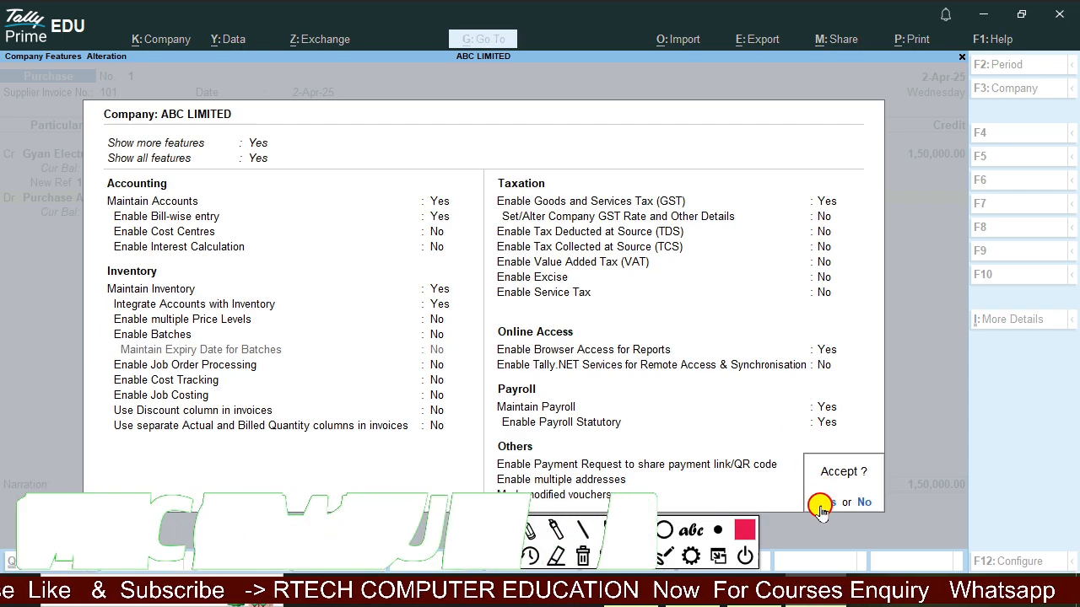
left_click(820, 502)
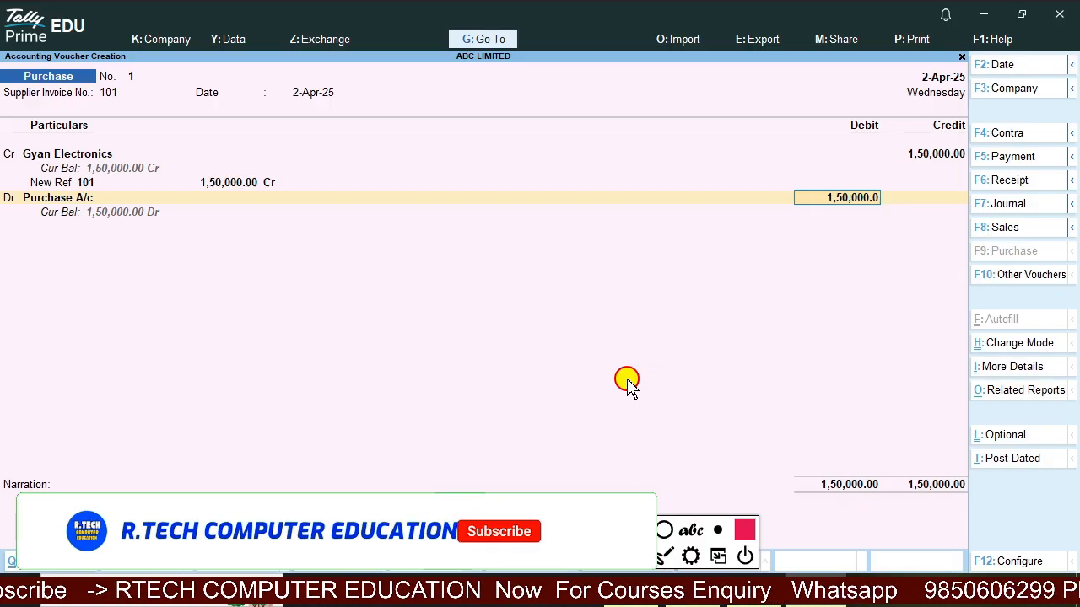
- Go back through the debit line and accept Purchase A/c again with a debit of 1,50,000
key("BackSpace")
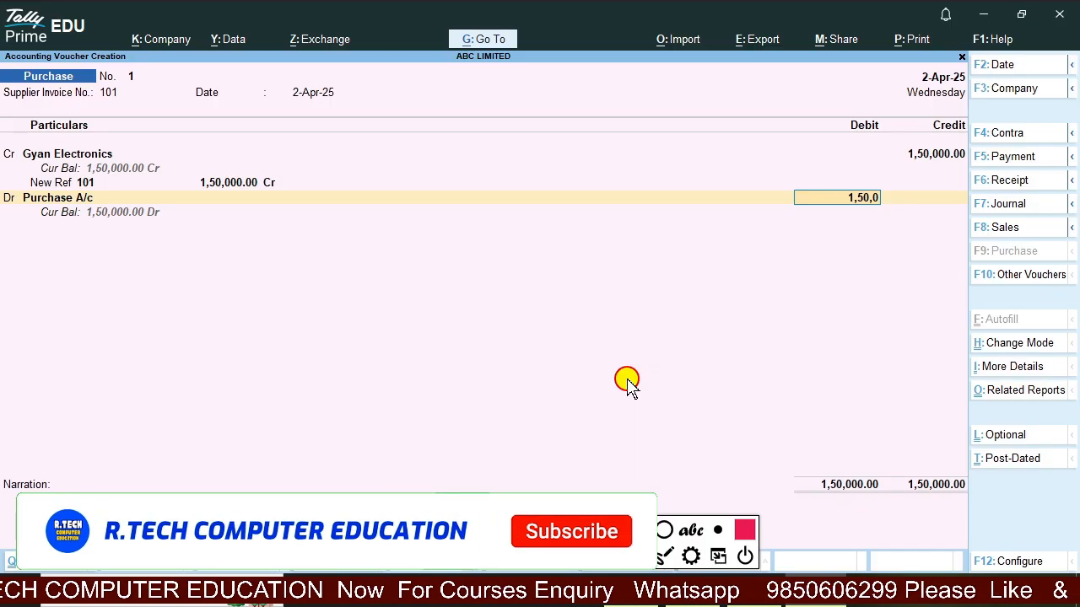
key("BackSpace")
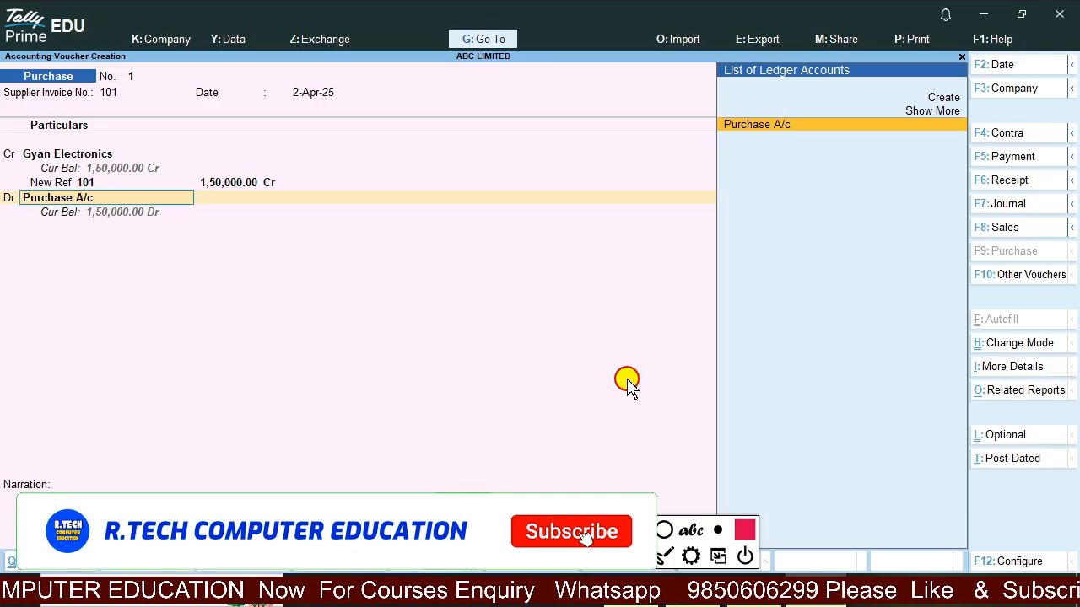
key("Return")
key("Return")
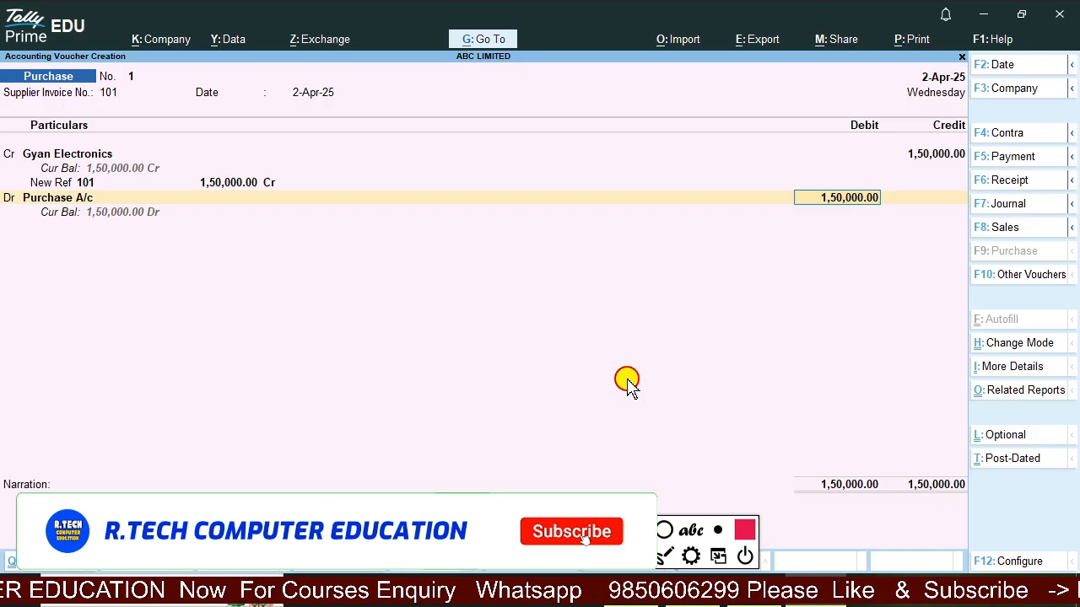
key("Return")
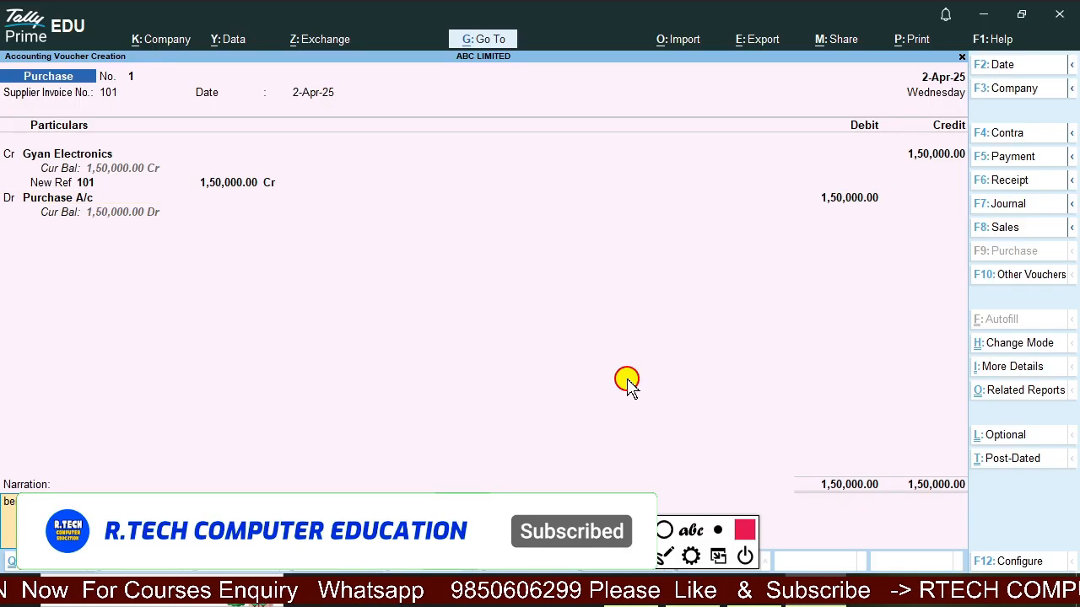
- Enter the narration "being goods purchase from gyan electronics" and save the purchase voucher
type("being g")
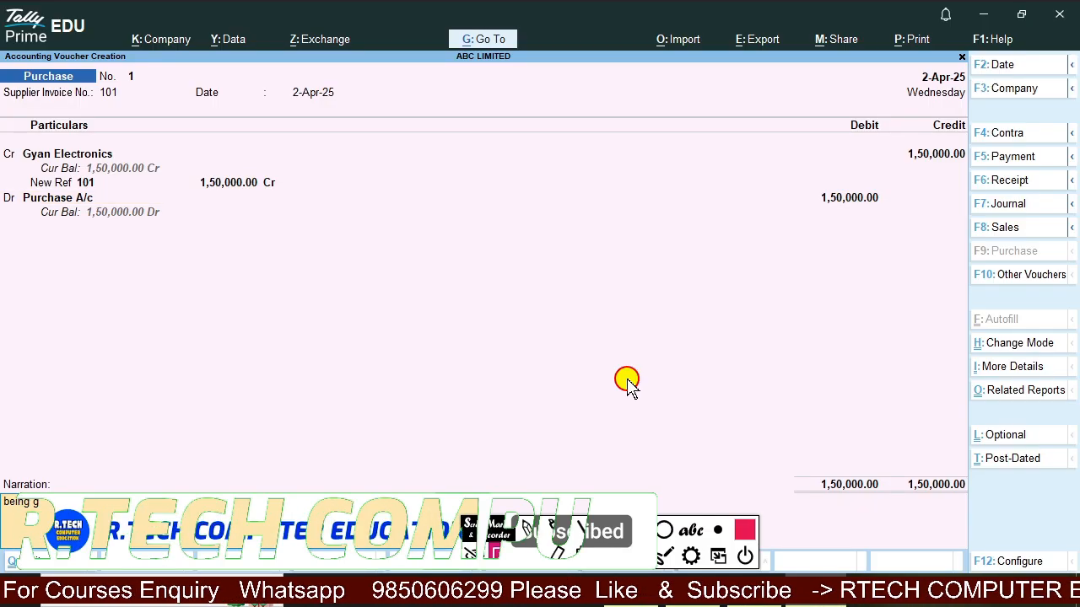
type("oods purc")
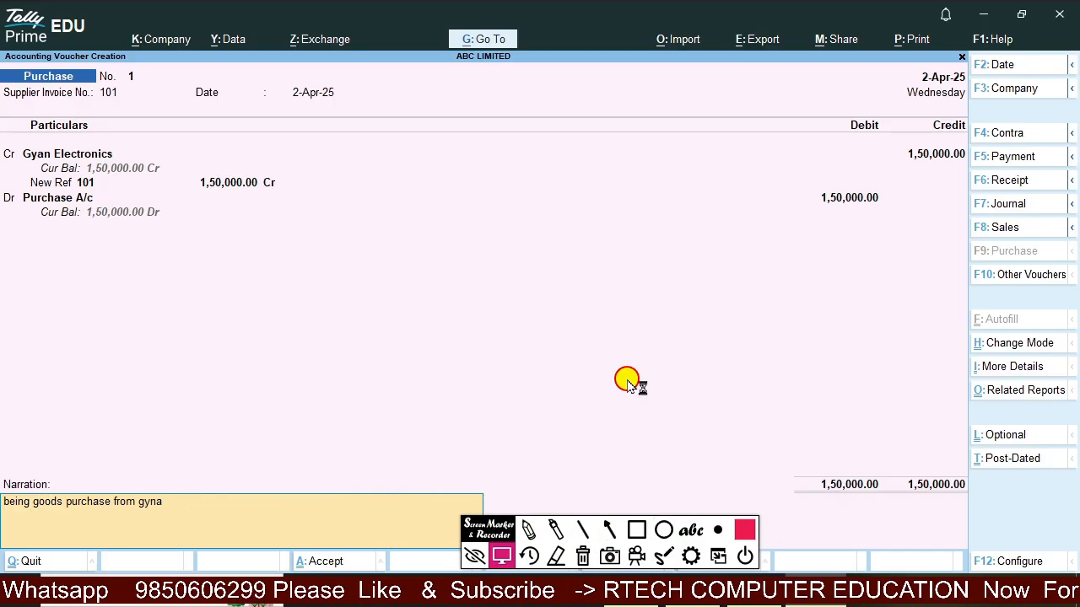
type("hase from gyan")
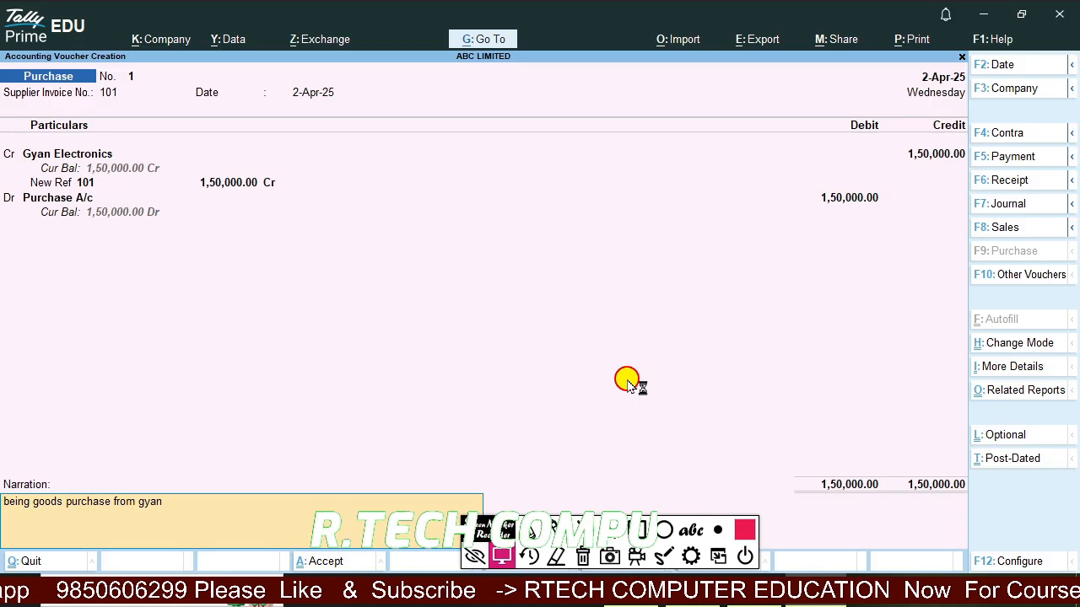
type(" electronics")
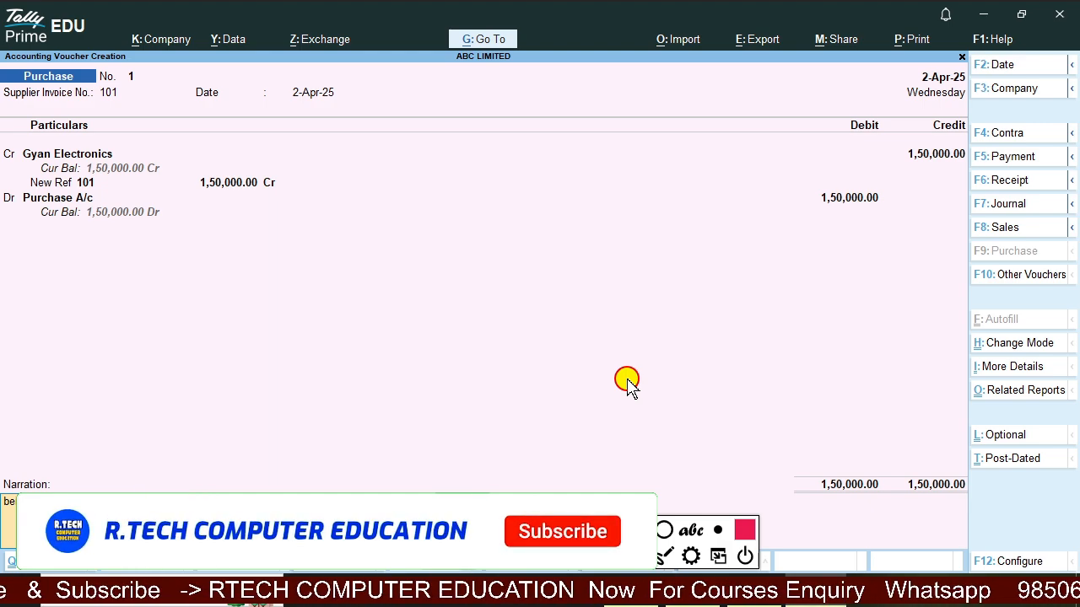
key("Return")
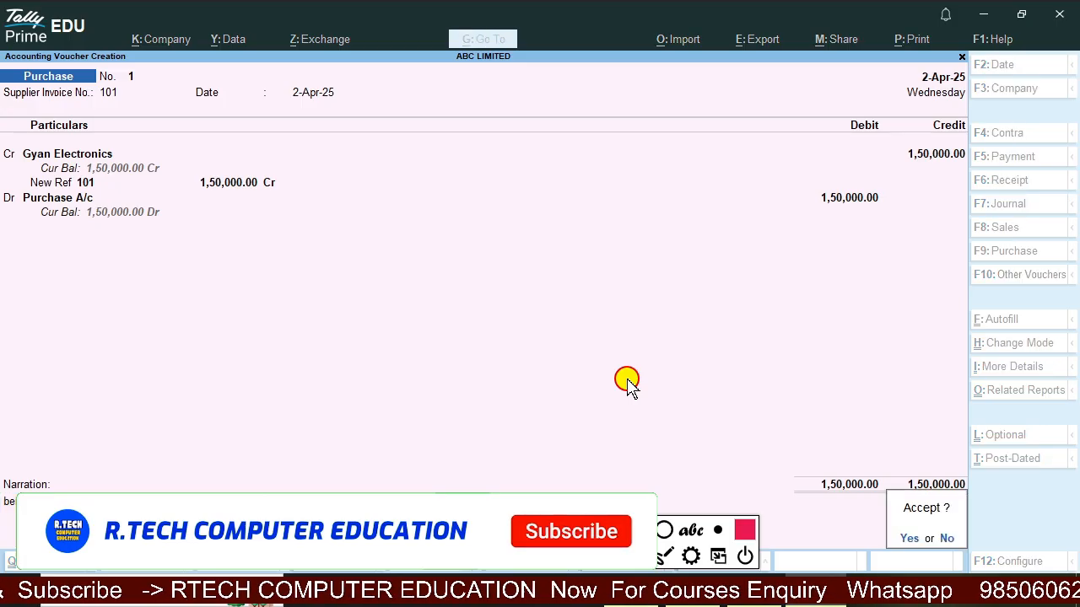
left_click(902, 537)
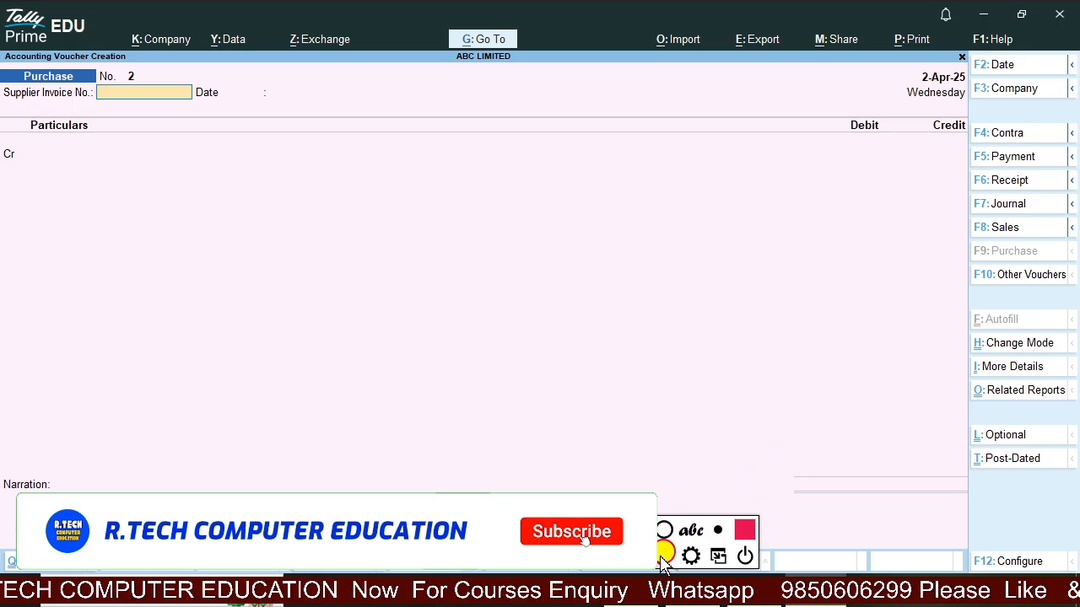
- Review the purchase transactions in the Word document, then return to Tally Prime and set the purchase voucher to Accounting Invoice mode
left_click(620, 588)
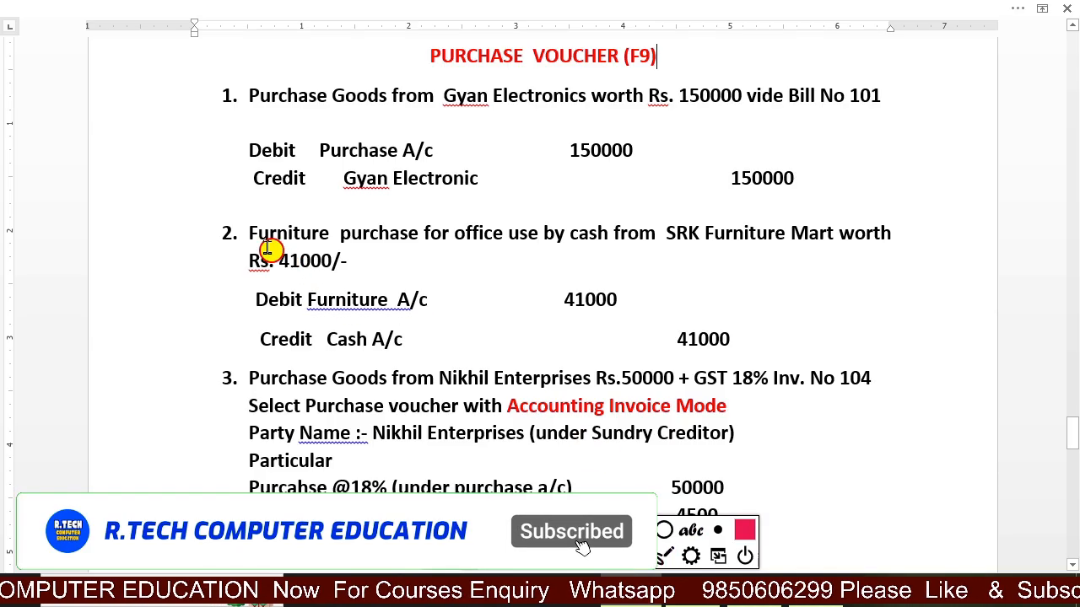
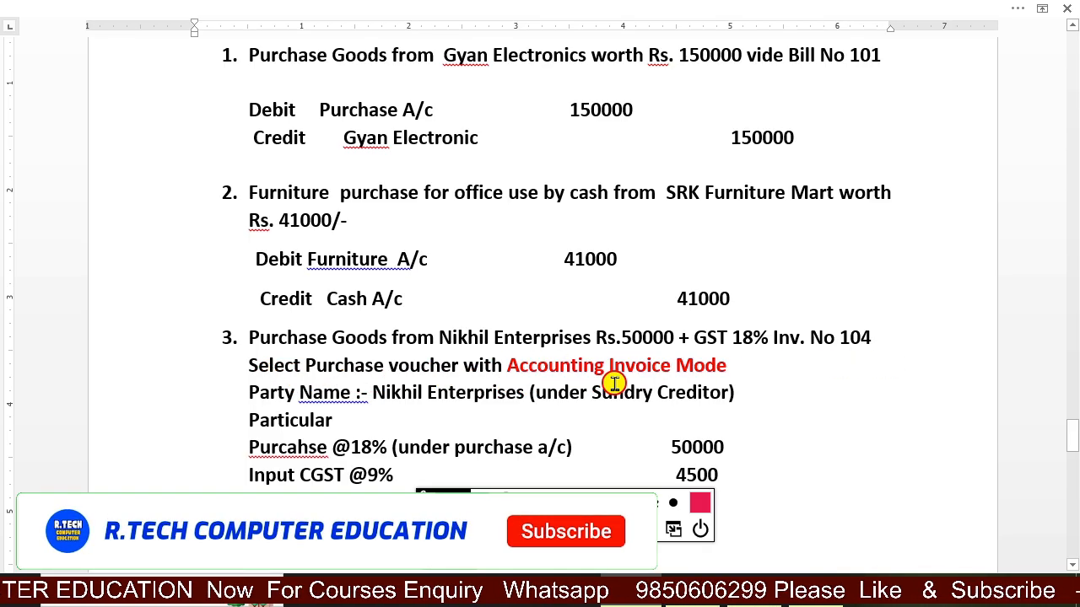
left_click(806, 597)
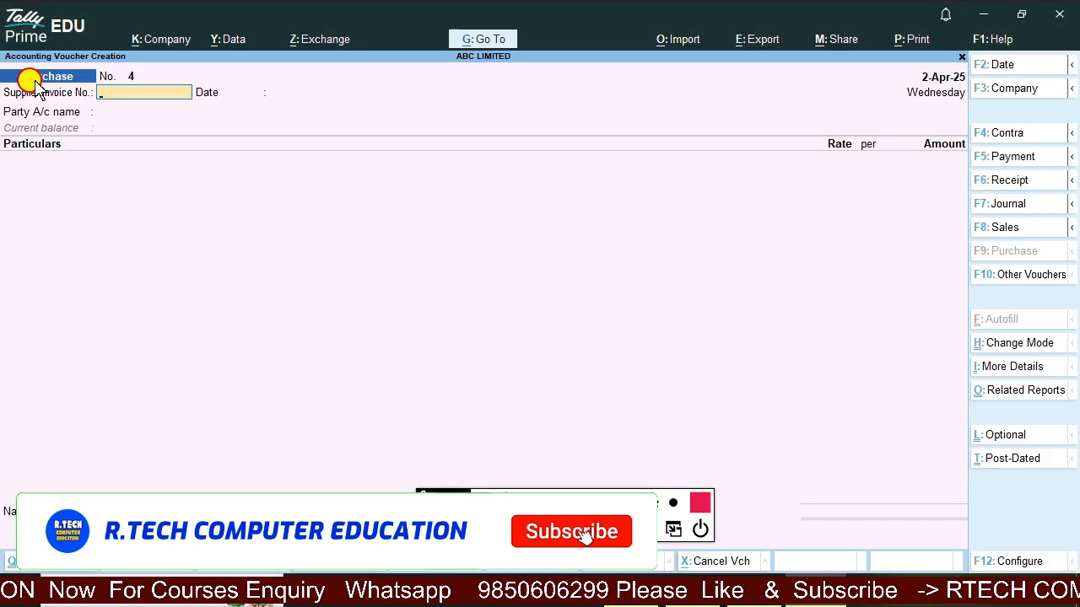
left_click(1011, 344)
key("Down")
key("Up")
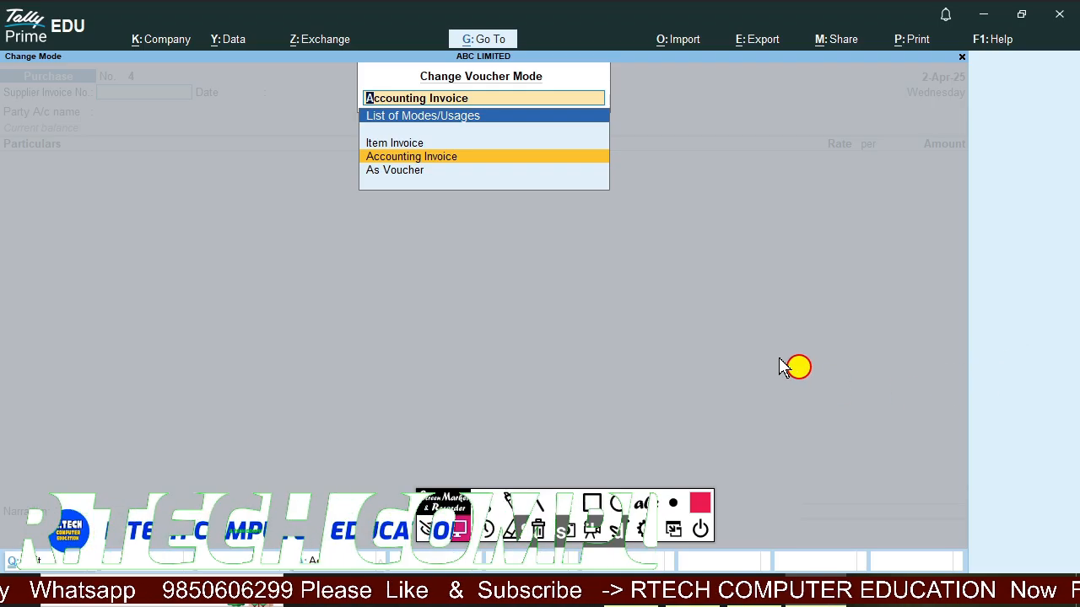
left_click(460, 160)
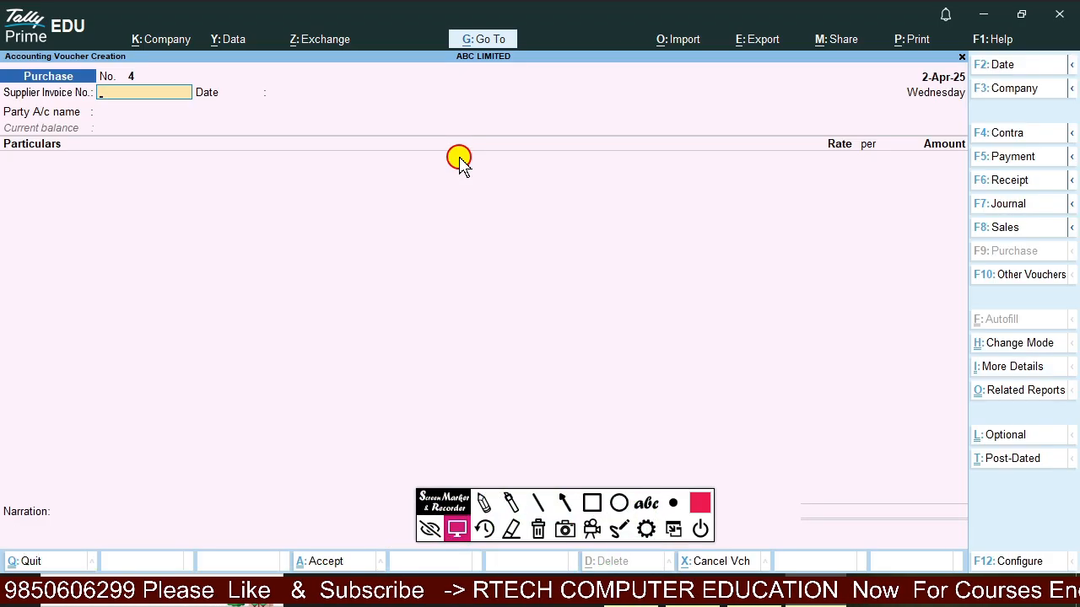
- Check the third transaction in the Word document and enter supplier invoice number 104 dated 2-Apr-25 in the Tally Prime voucher
left_click(641, 604)
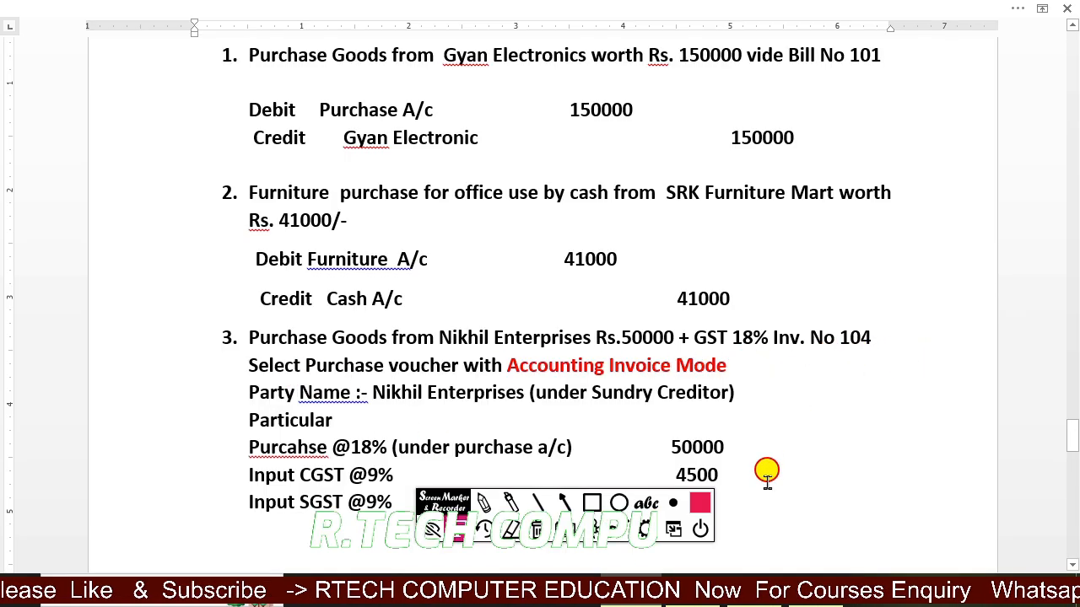
left_click(763, 602)
type("105")
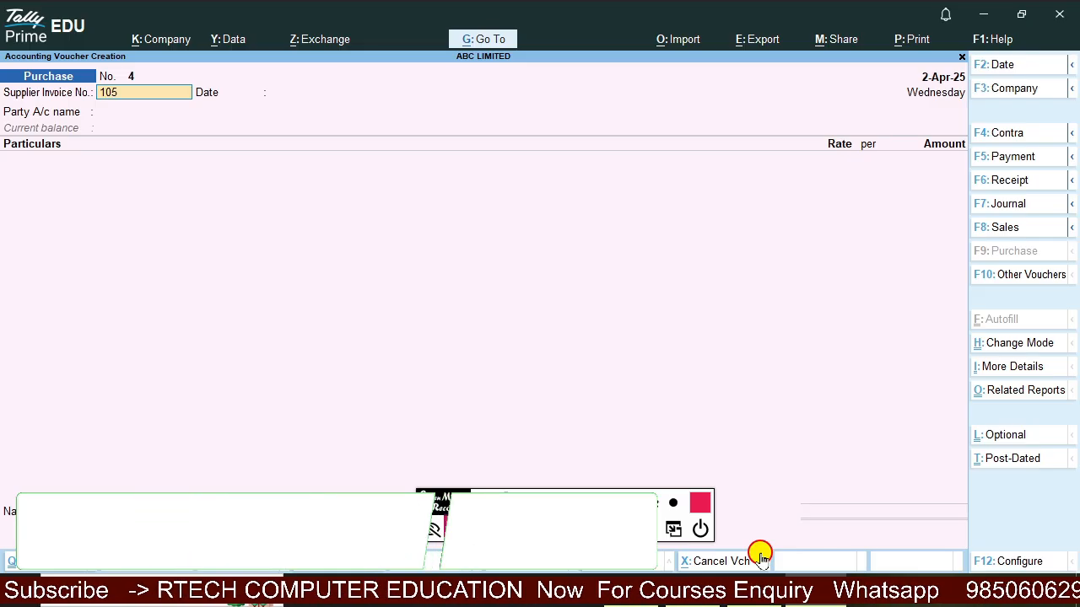
key("Return")
key("BackSpace")
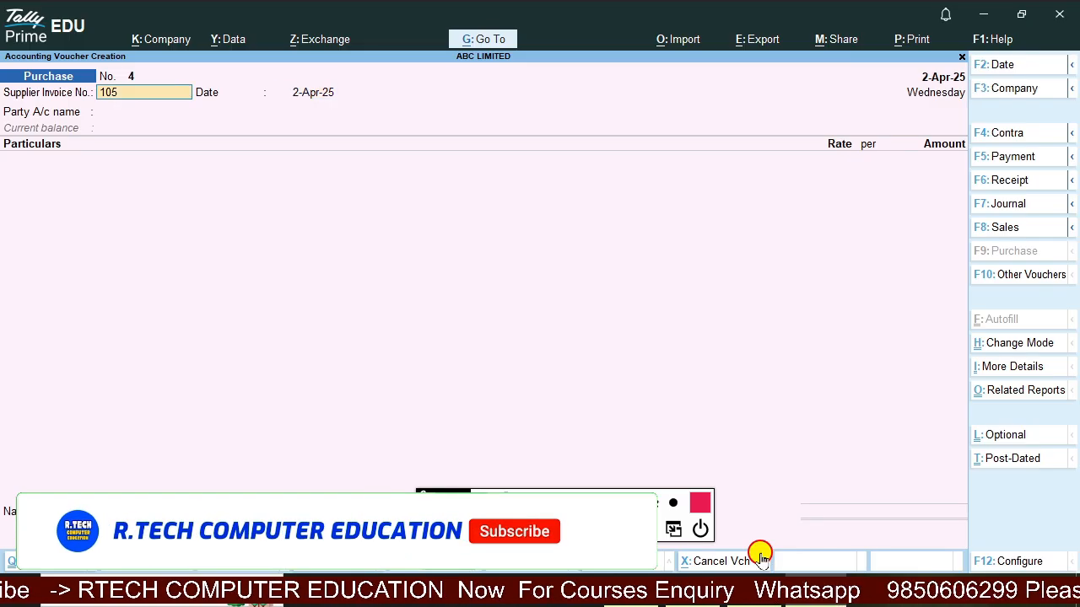
key("BackSpace")
key("BackSpace")
type("04")
key("Return")
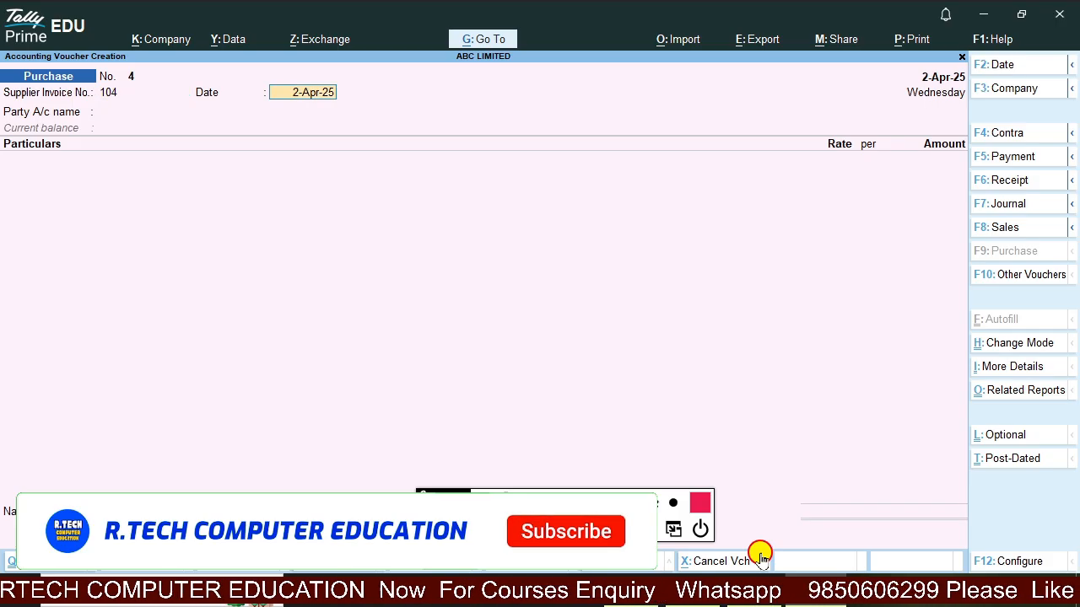
key("Return")
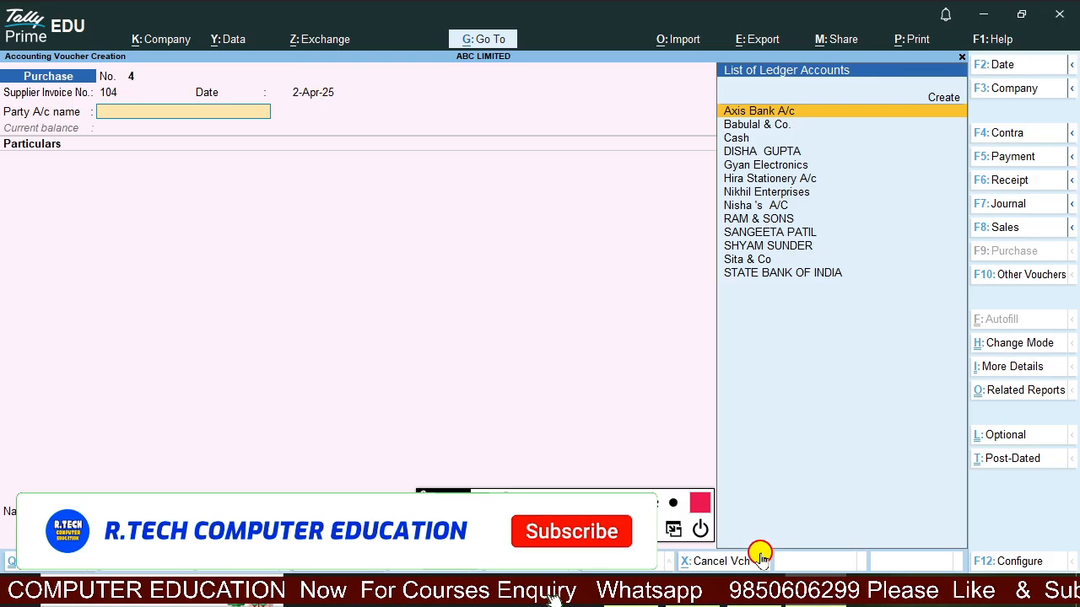
- Choose Nikhil Enterprises as the party account and accept the receipt and party details as they are
type("N")
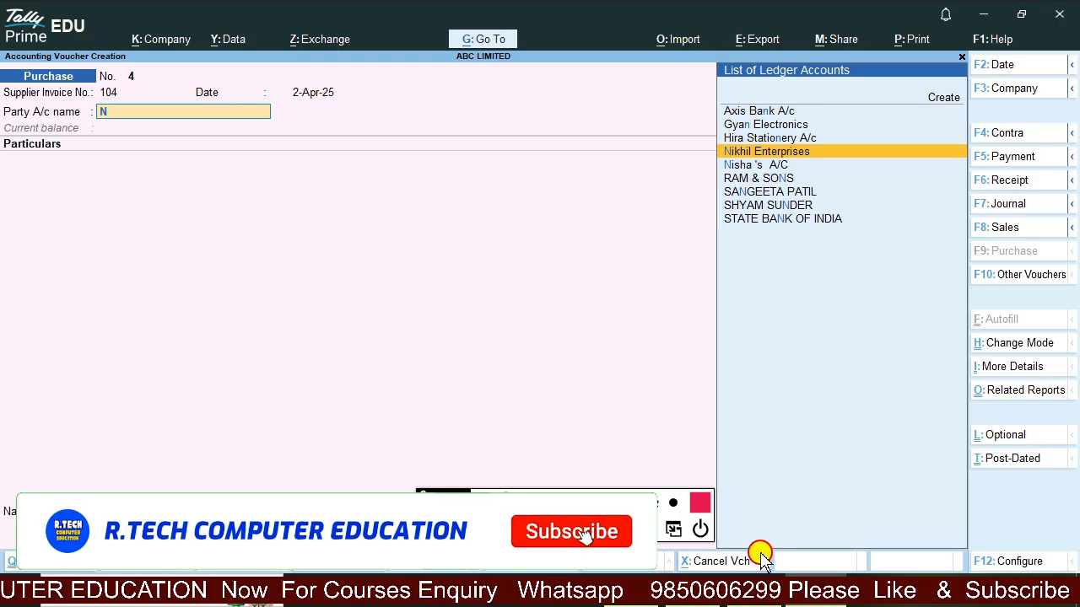
key("Down")
key("Up")
key("Up")
key("Return")
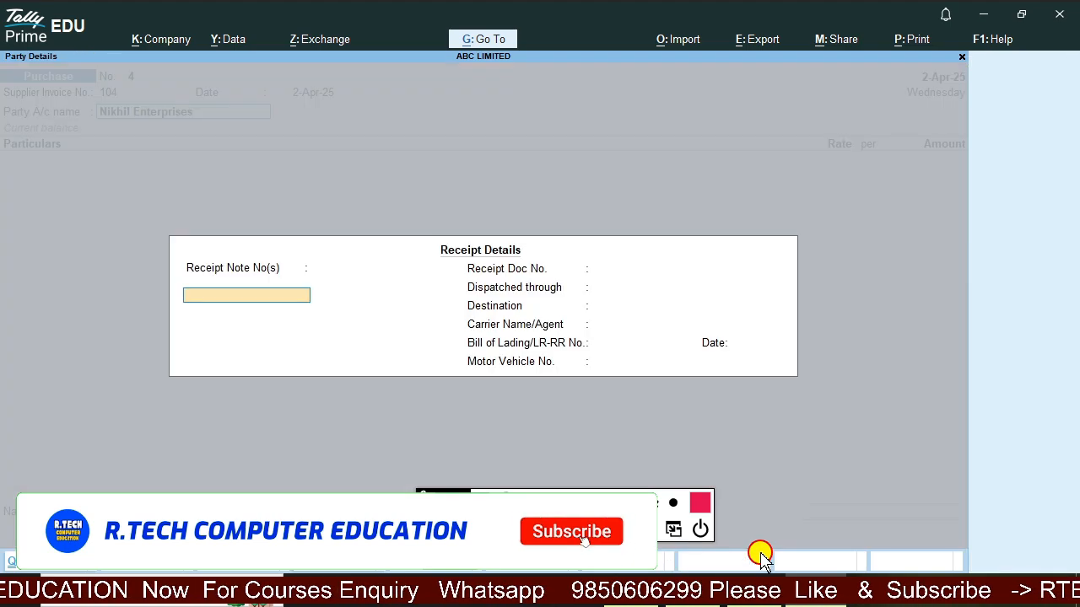
key("ctrl+a")
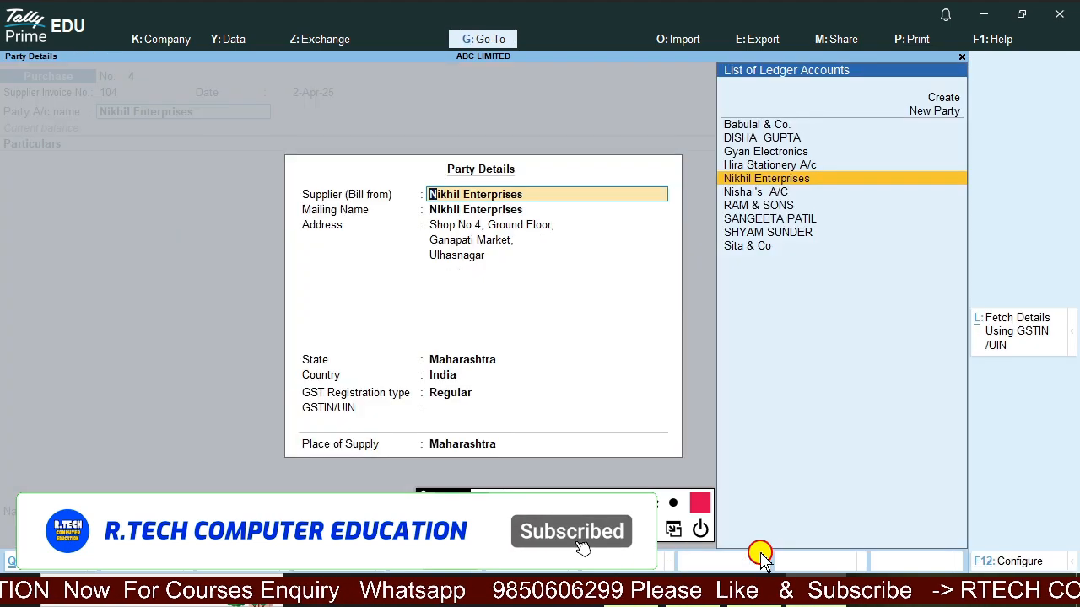
key("ctrl+a")
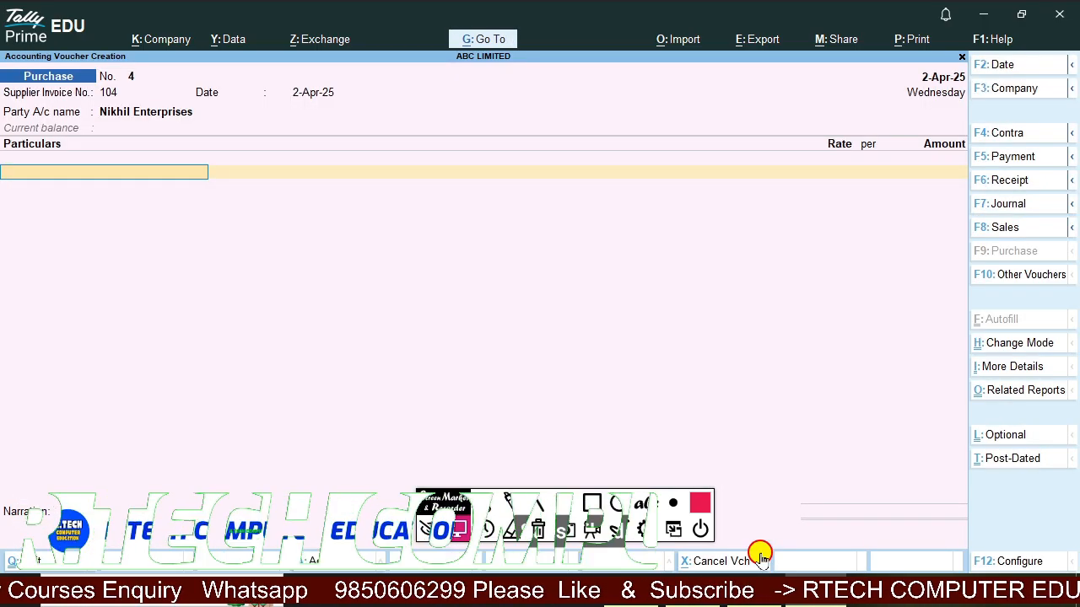
type("P")
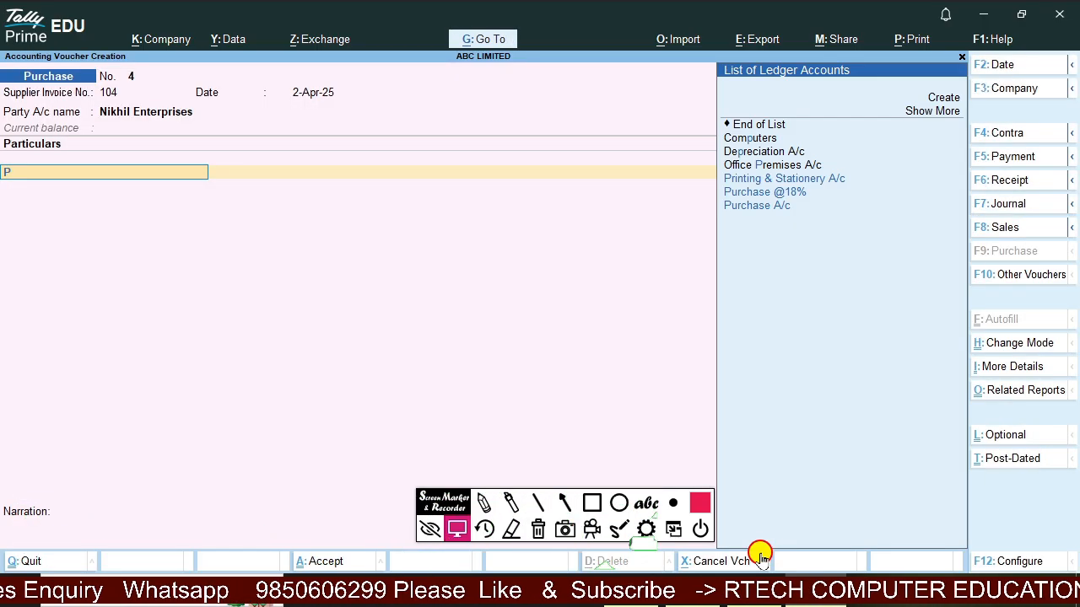
key("Down")
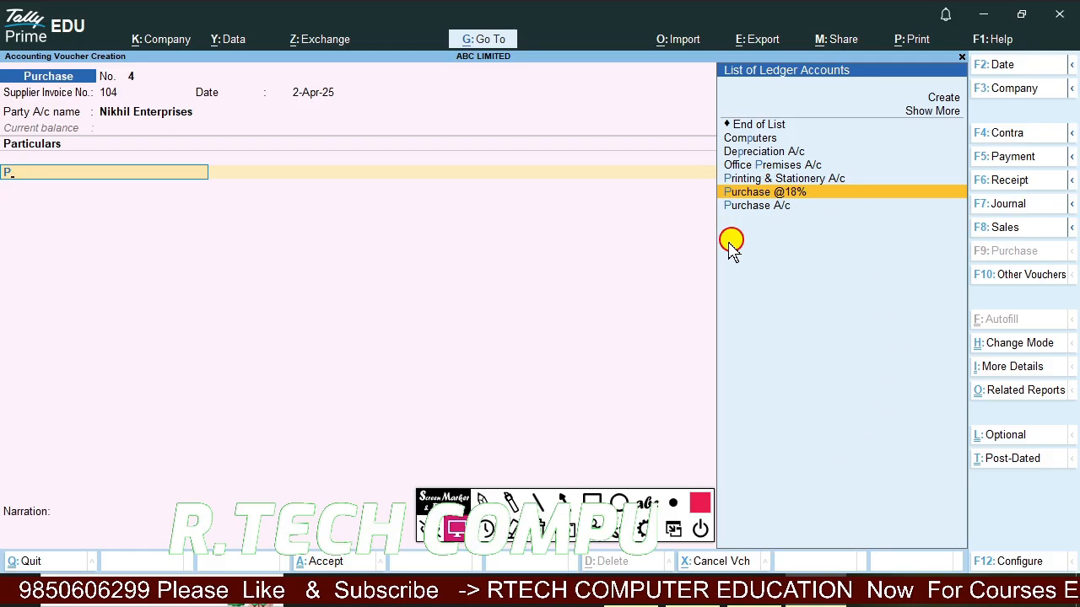
left_click(648, 500)
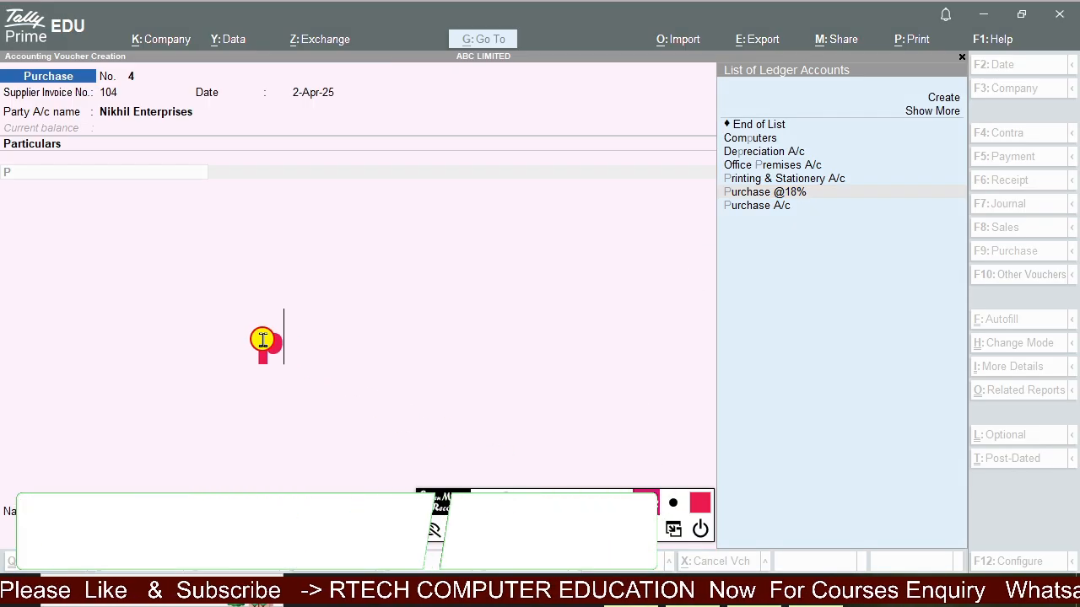
type("urchase ")
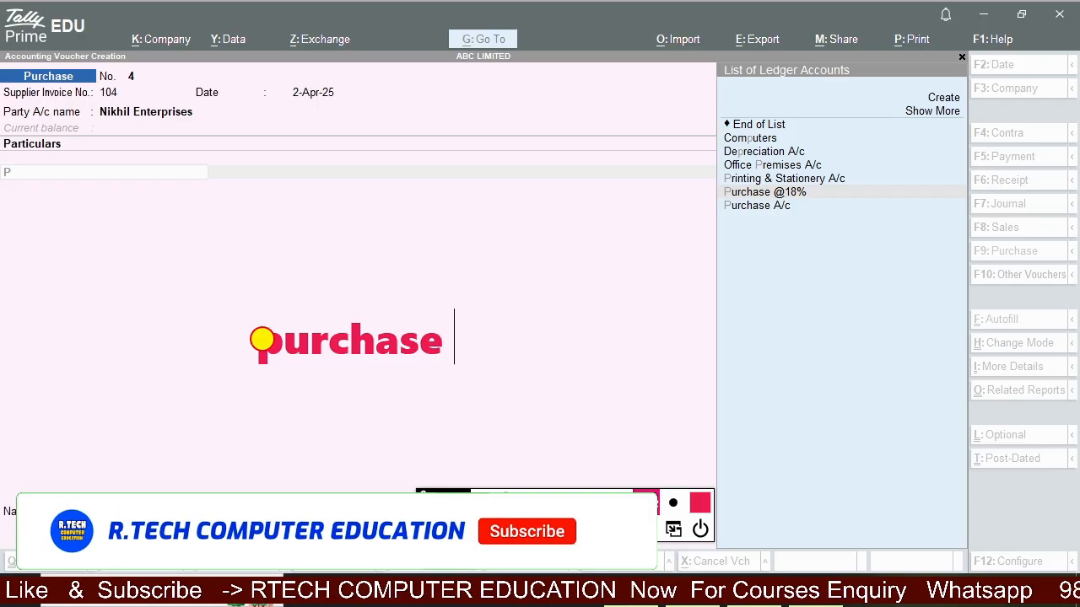
type("@18%")
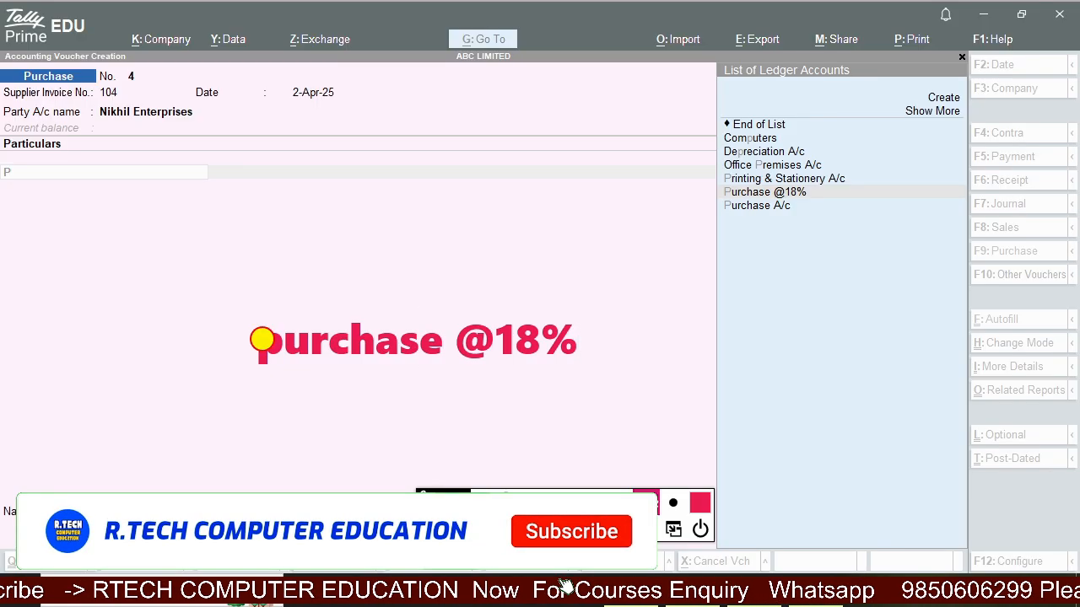
type(" under")
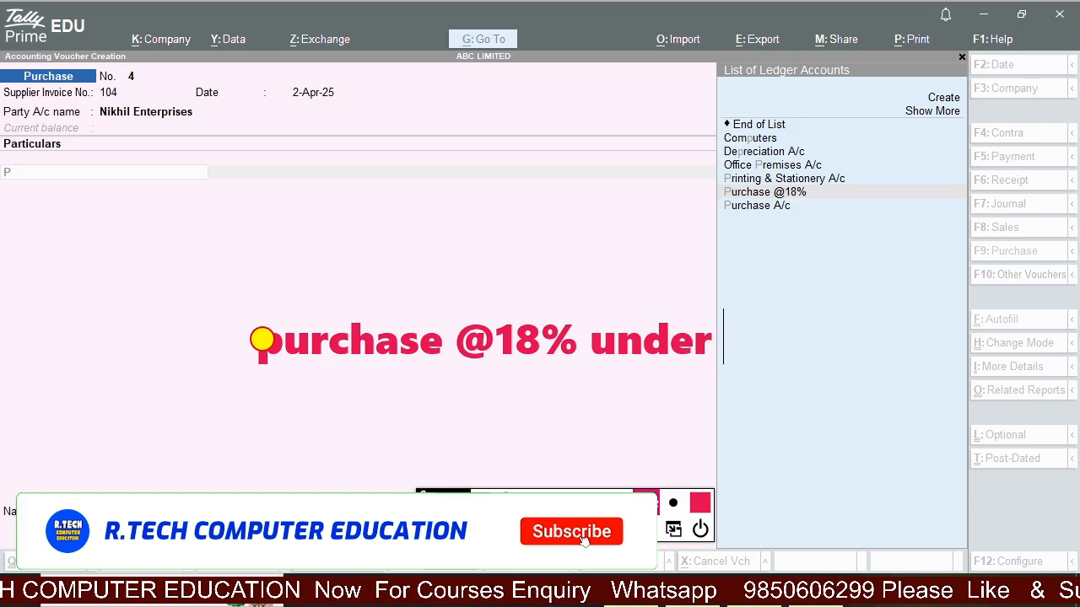
type(" purchase a/c")
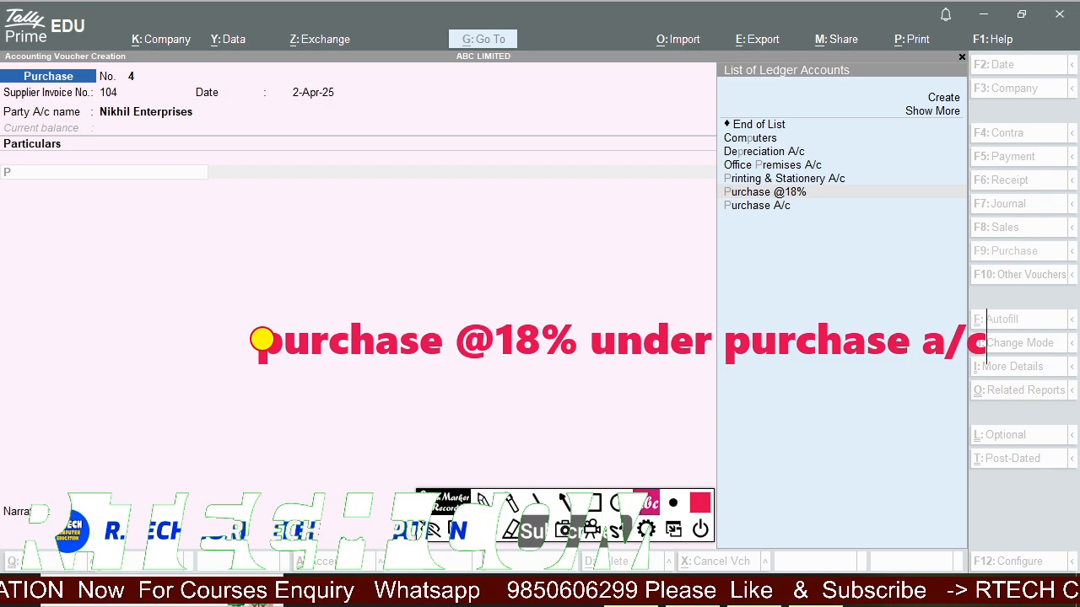
left_click(541, 531)
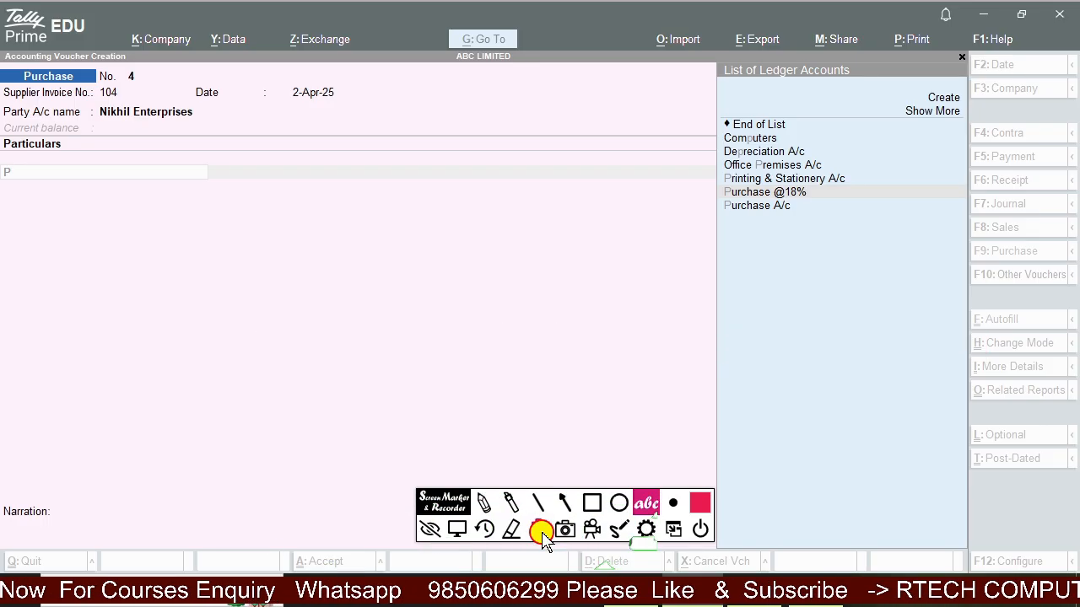
left_click(458, 530)
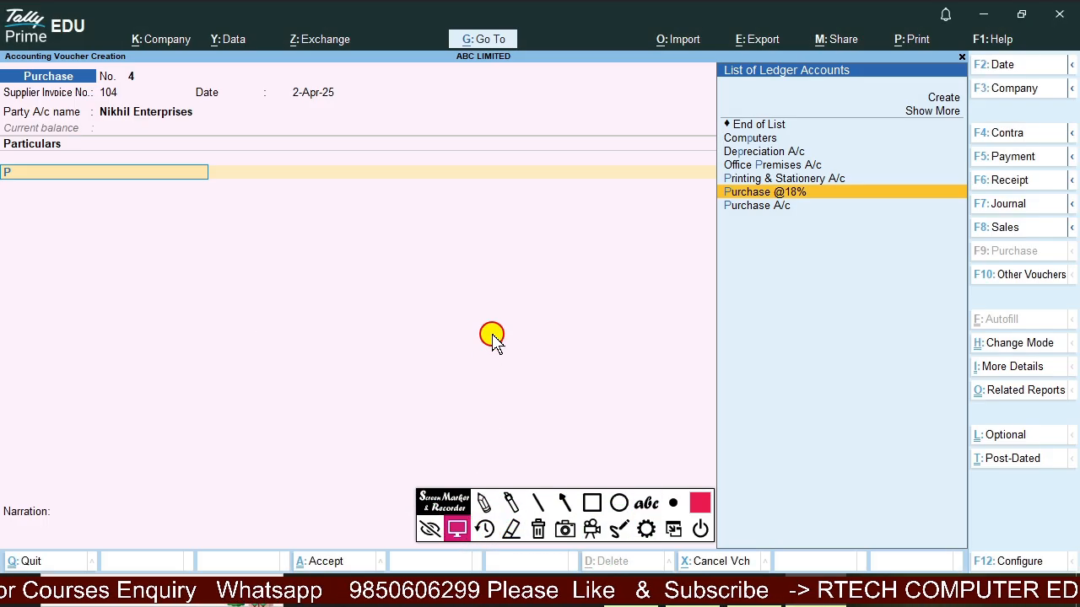
key("Return")
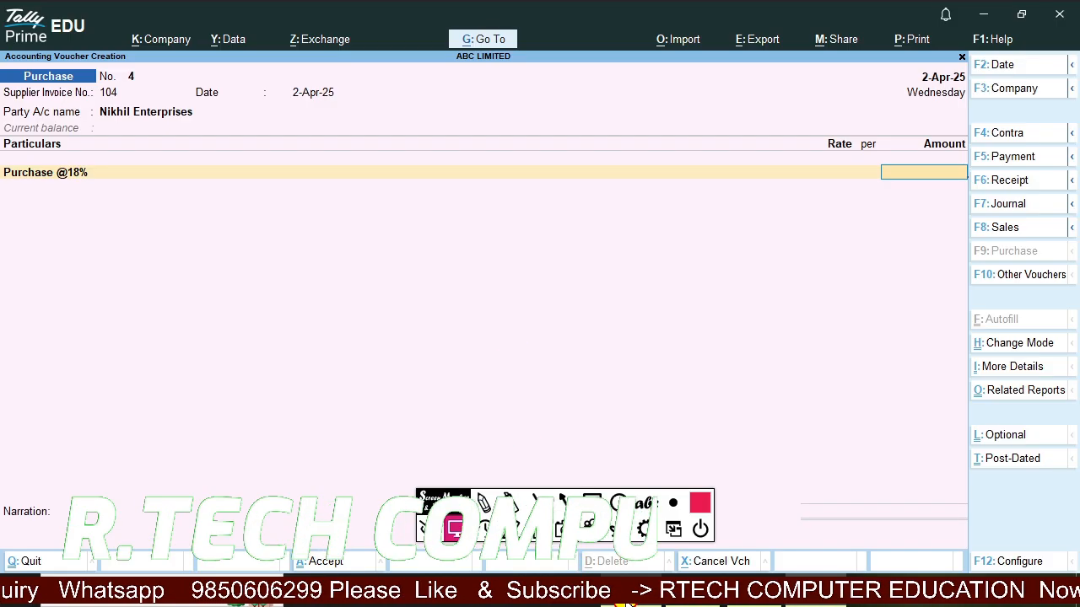
key("alt+Tab")
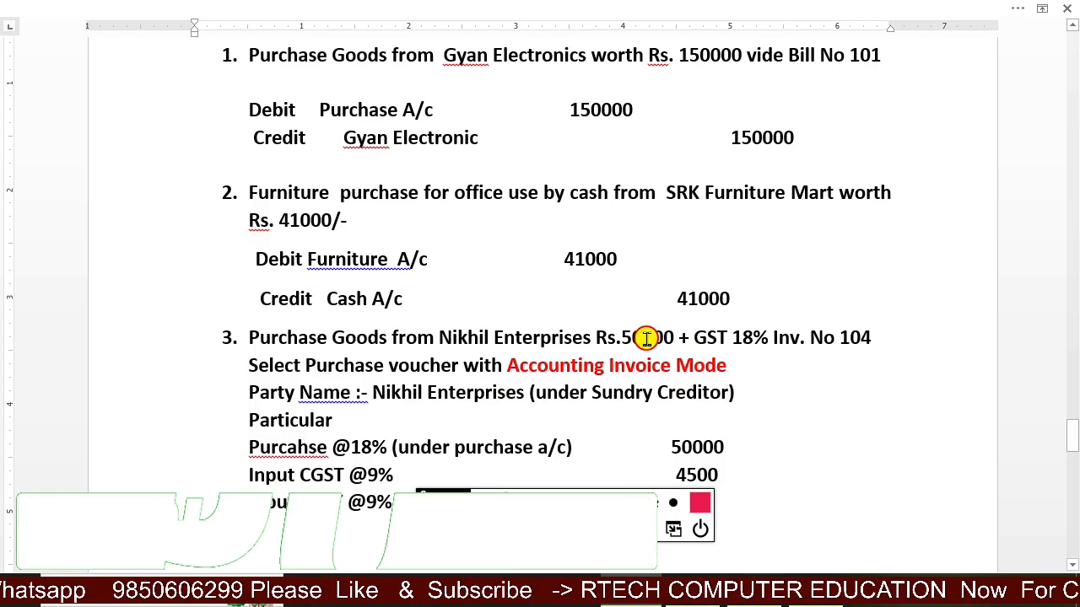
key("alt+Tab")
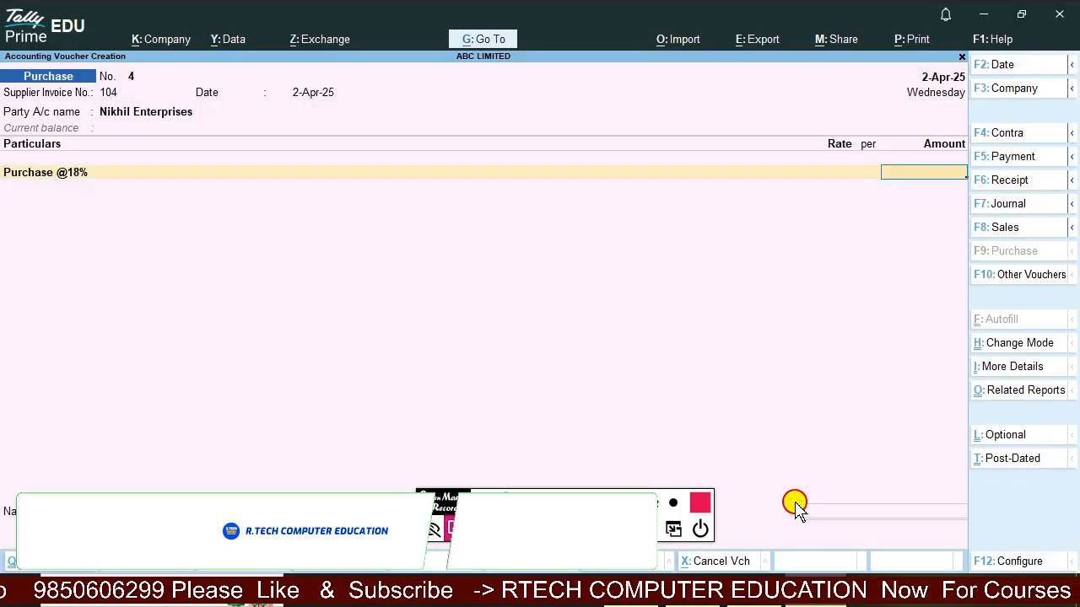
type("50000")
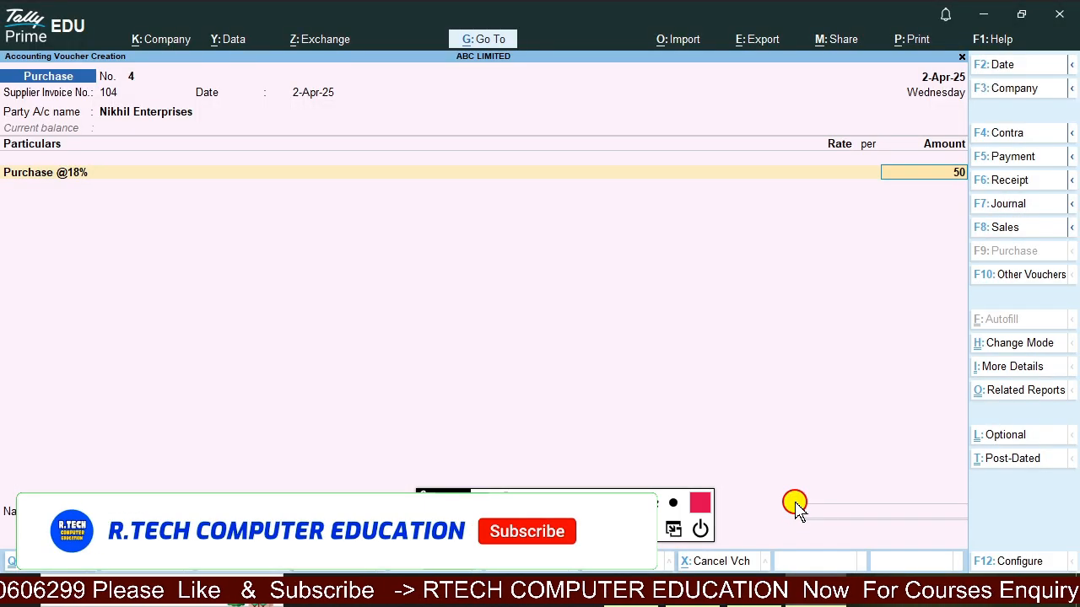
key("Return")
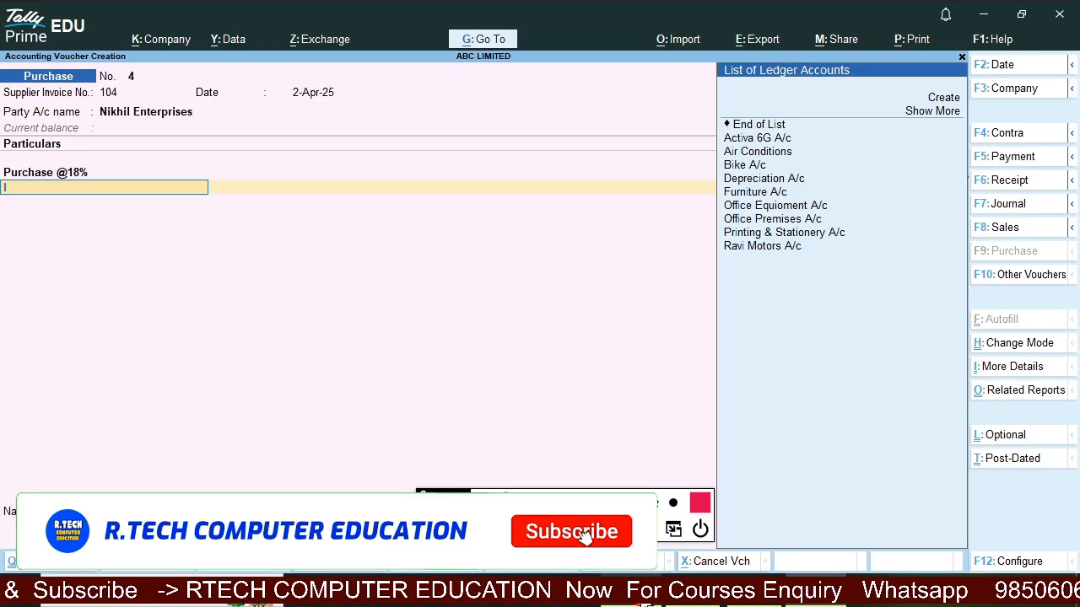
- Check the Input CGST and Input SGST lines of the third transaction in the Word document, then return to Tally Prime
left_click(642, 594)
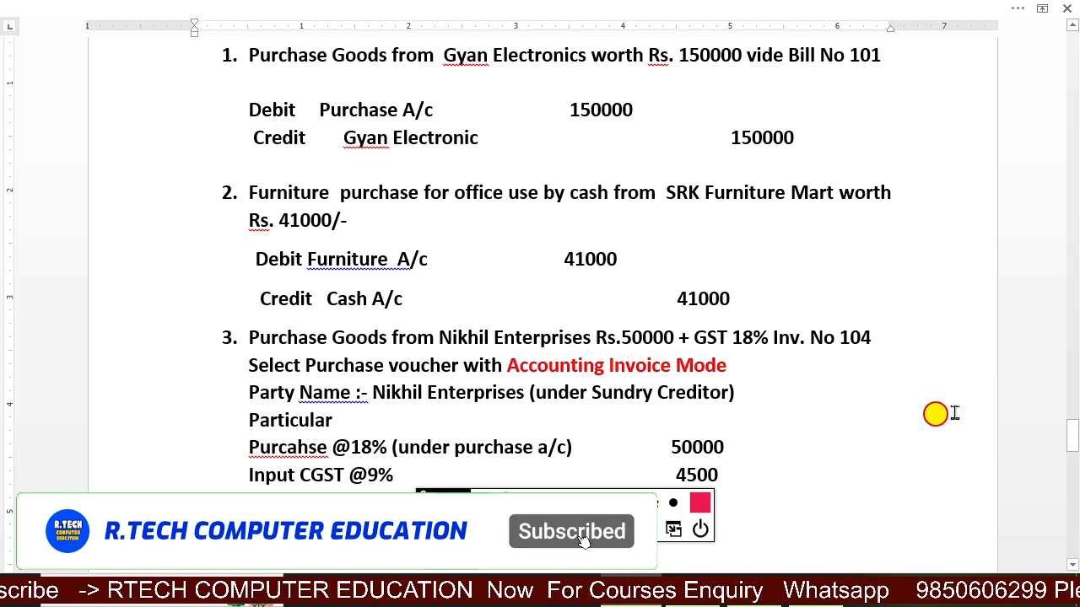
mouse_move(1068, 436)
left_mouse_down()
mouse_move(1073, 451)
mouse_move(1071, 440)
left_mouse_up()
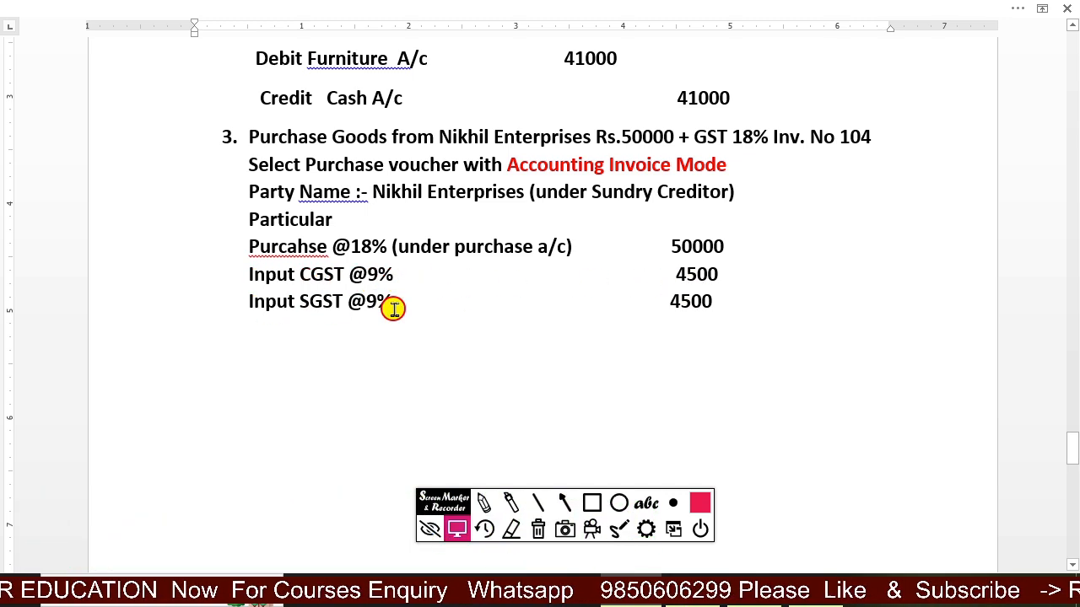
left_click(818, 602)
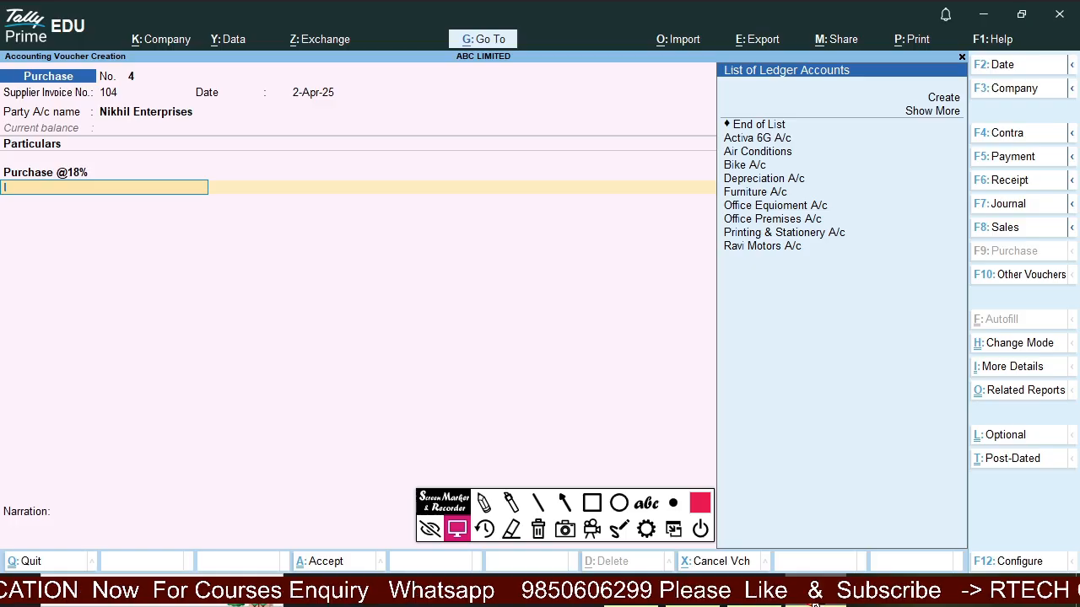
- Expand the ledger list for the second particulars line and start a new ledger named Input CGST @9%
key("Up")
key("Up")
key("Up")
key("Up")
key("Up")
key("Up")
key("Up")
key("Up")
key("Up")
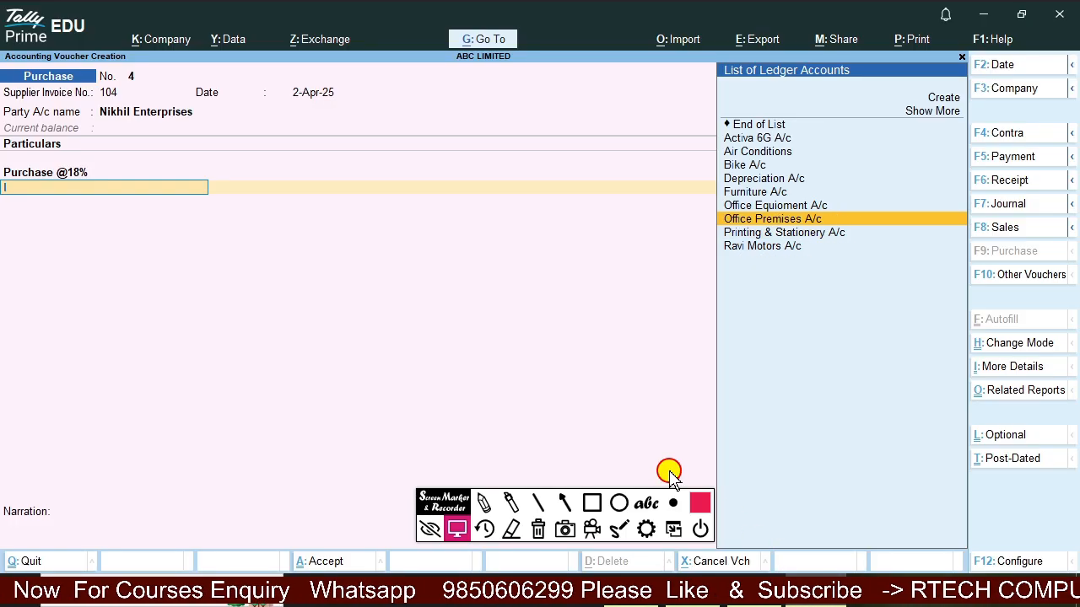
key("Up")
key("Up")
key("Up")
key("Down")
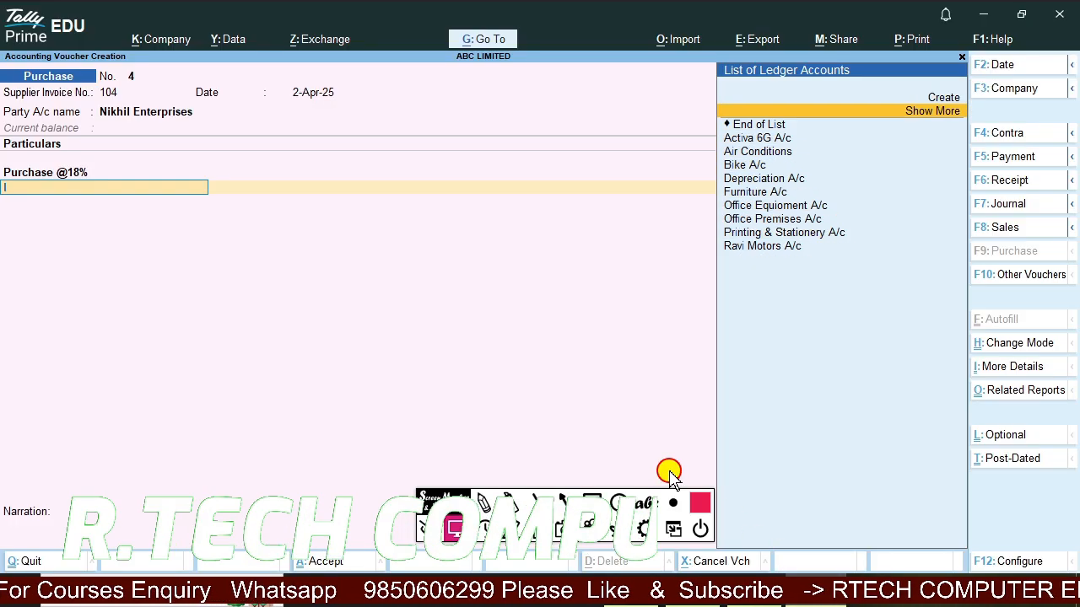
key("Return")
key("Down")
key("Down")
key("Up")
key("Up")
key("Up")
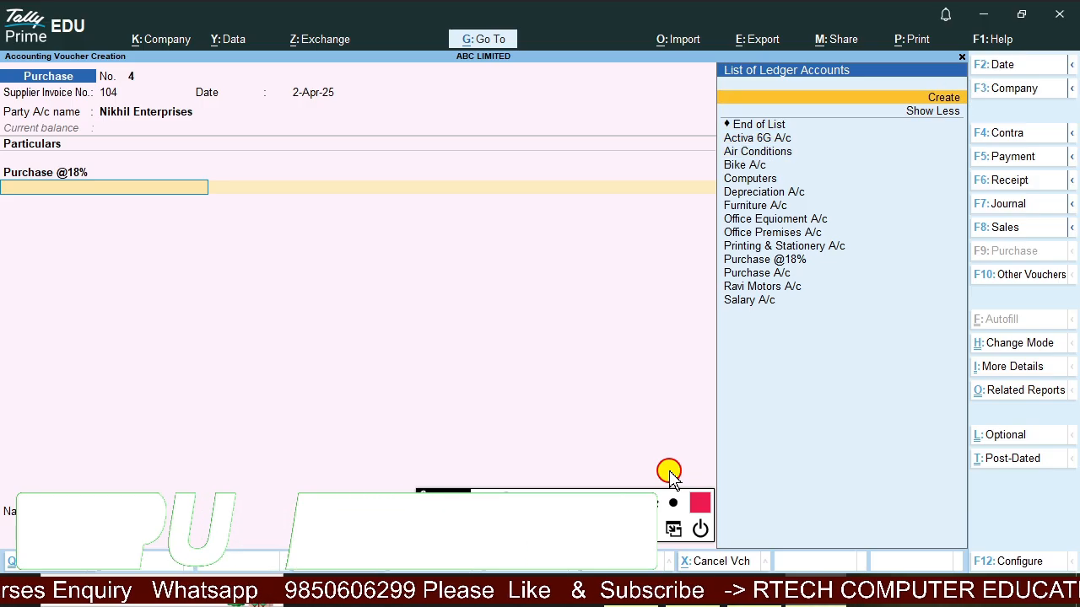
key("Return")
type("Input CGST @9%")
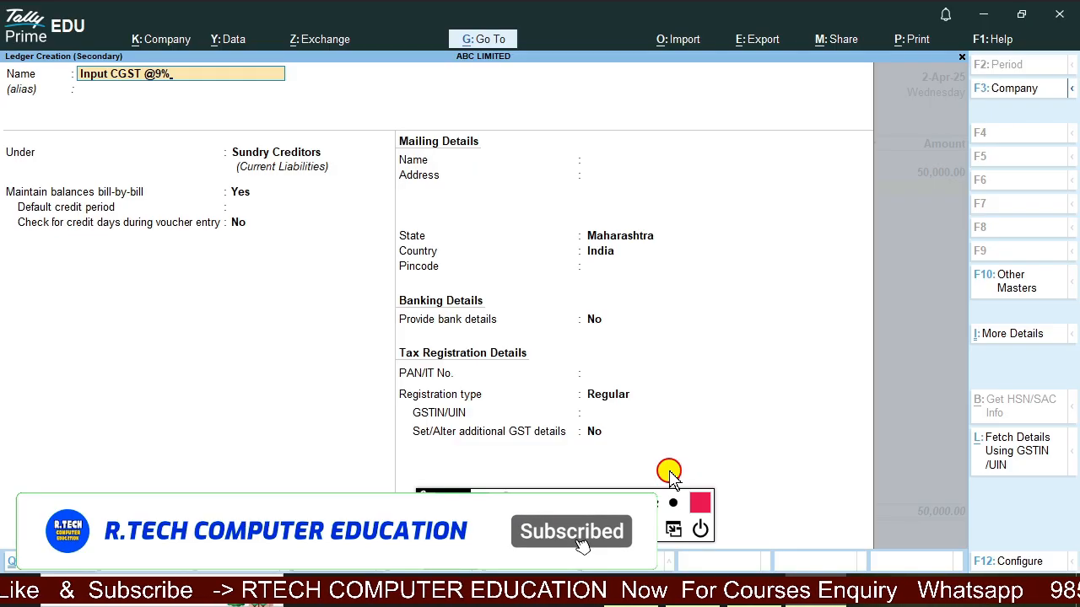
key("Return")
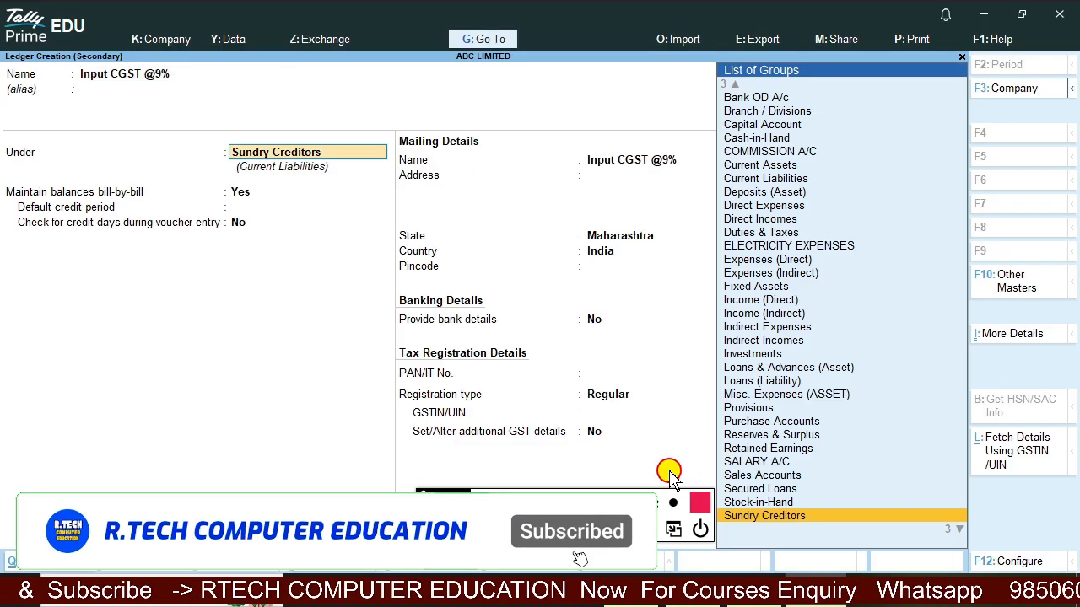
- Place the ledger under Duties & Taxes as GST, tax type CGST, at 9%, save it and accept its voucher line
type("Du")
key("Return")
key("Up")
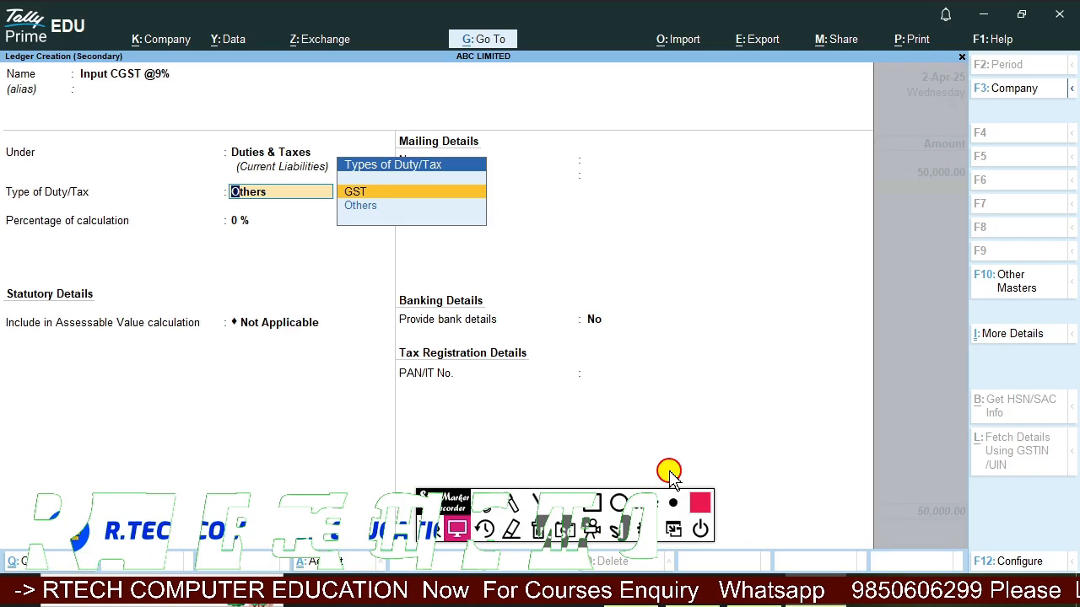
key("Return")
key("Down")
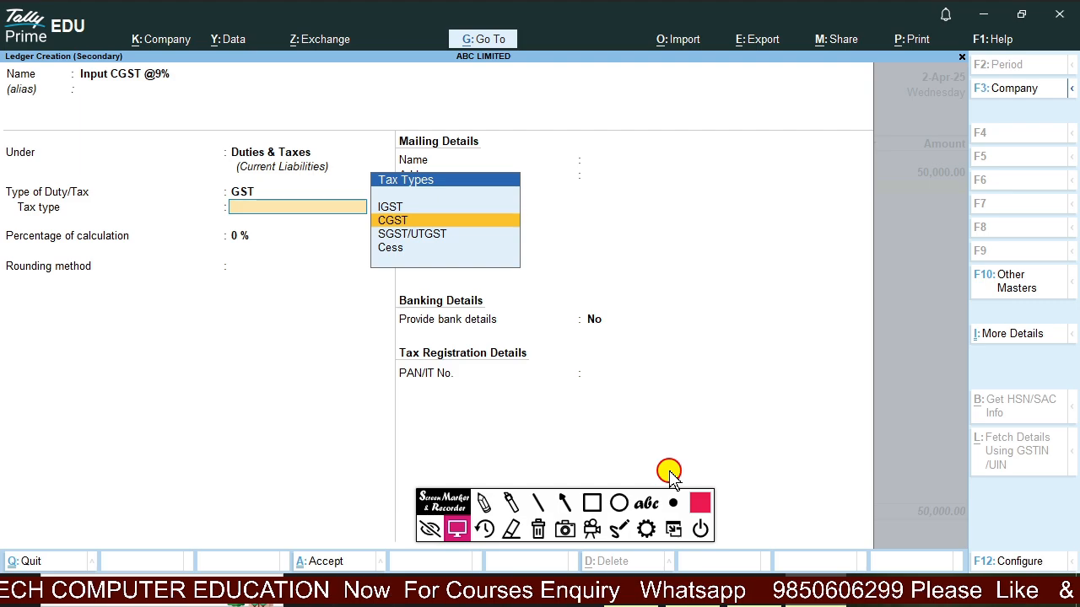
key("Return")
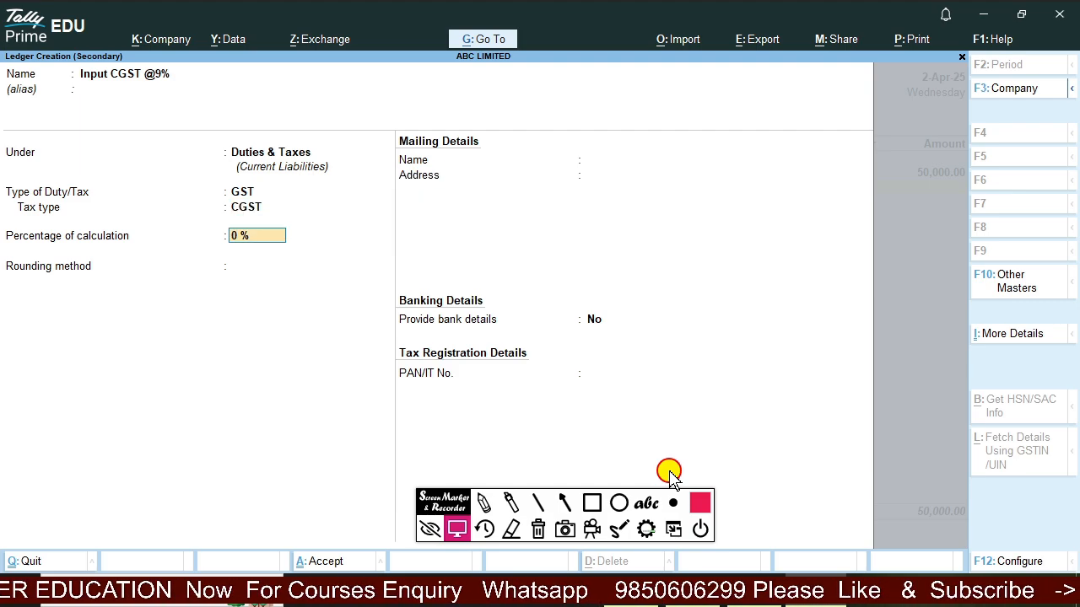
key("Return")
key("Return")
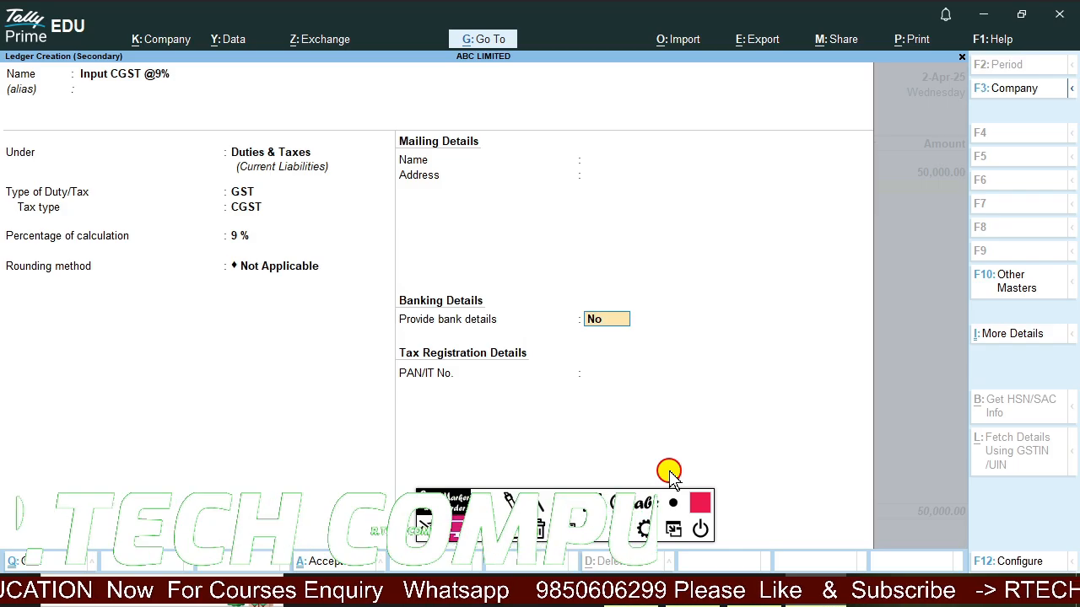
key("Return")
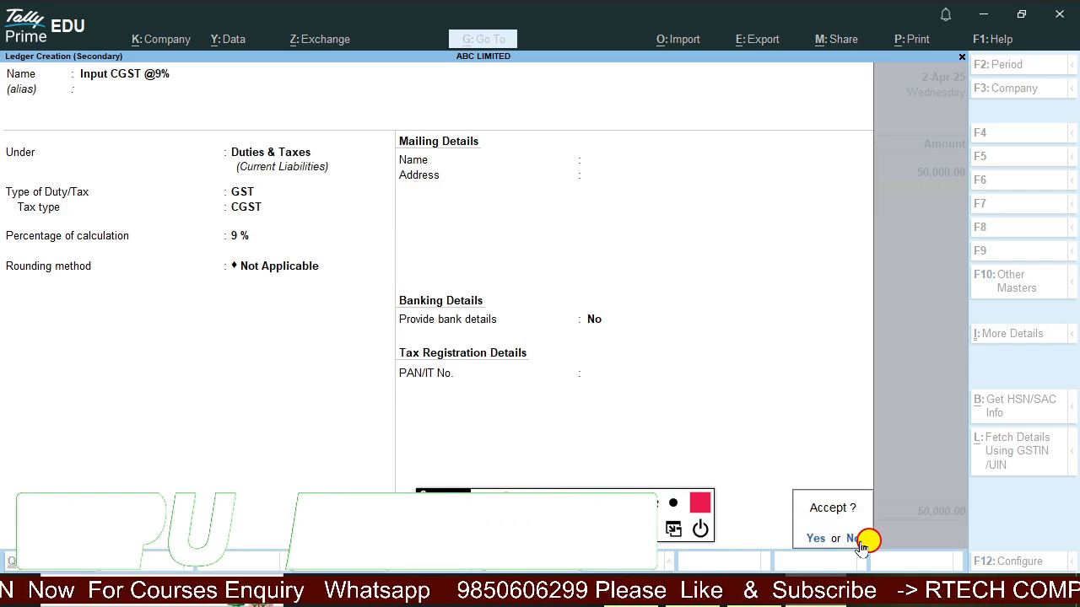
left_click(815, 541)
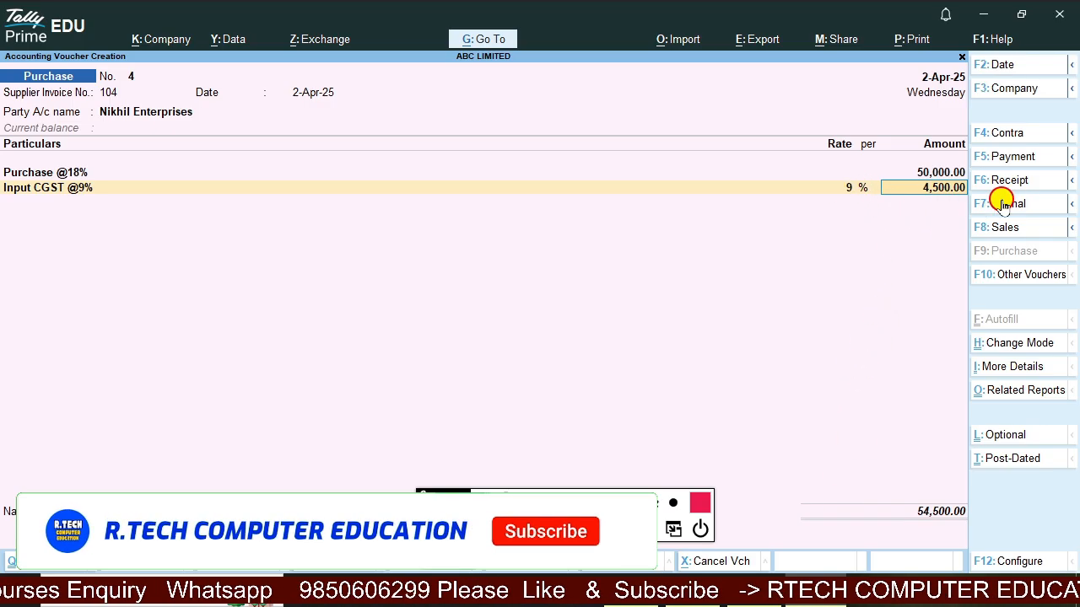
key("Return")
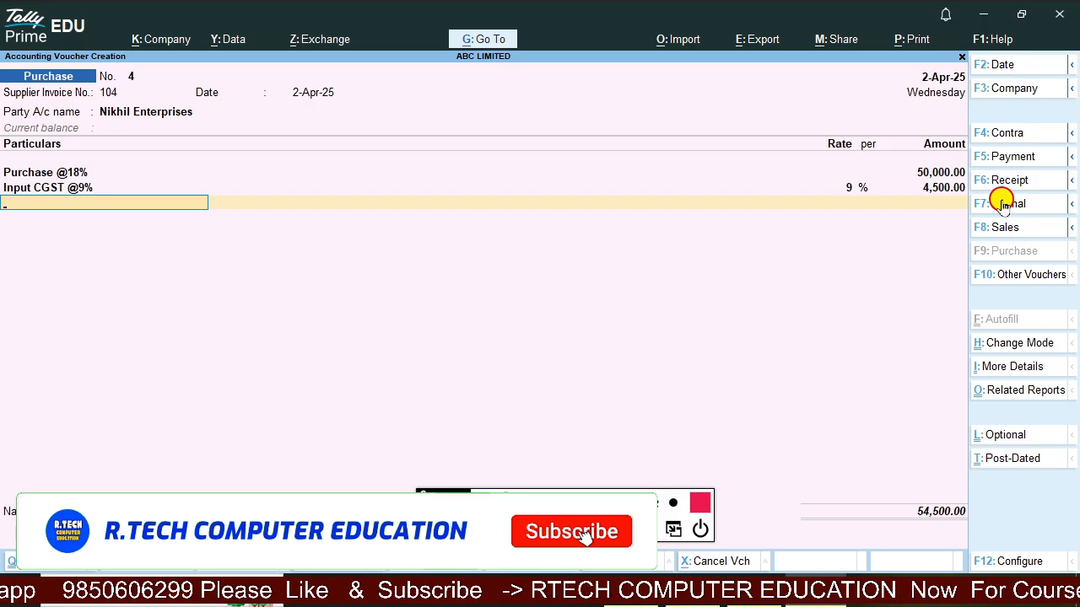
- Start another new ledger from the third particulars line and name it Input SGST @ 9%
key("Up")
key("Up")
key("Up")
key("Up")
key("Up")
key("Up")
key("Up")
key("Return")
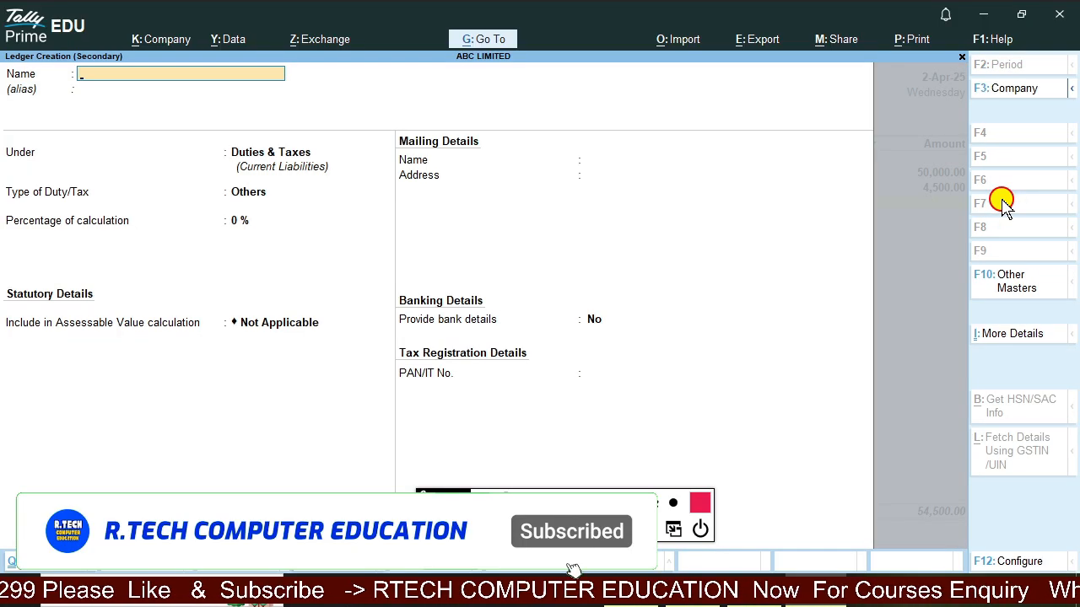
type("IN")
key("BackSpace")
type("nput")
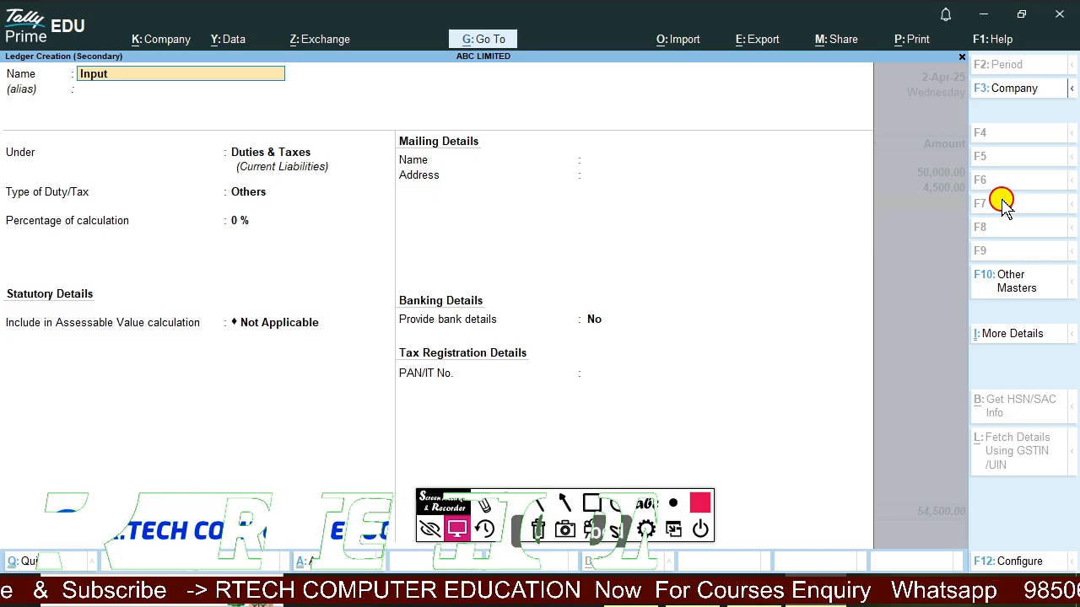
type(" SGST @")
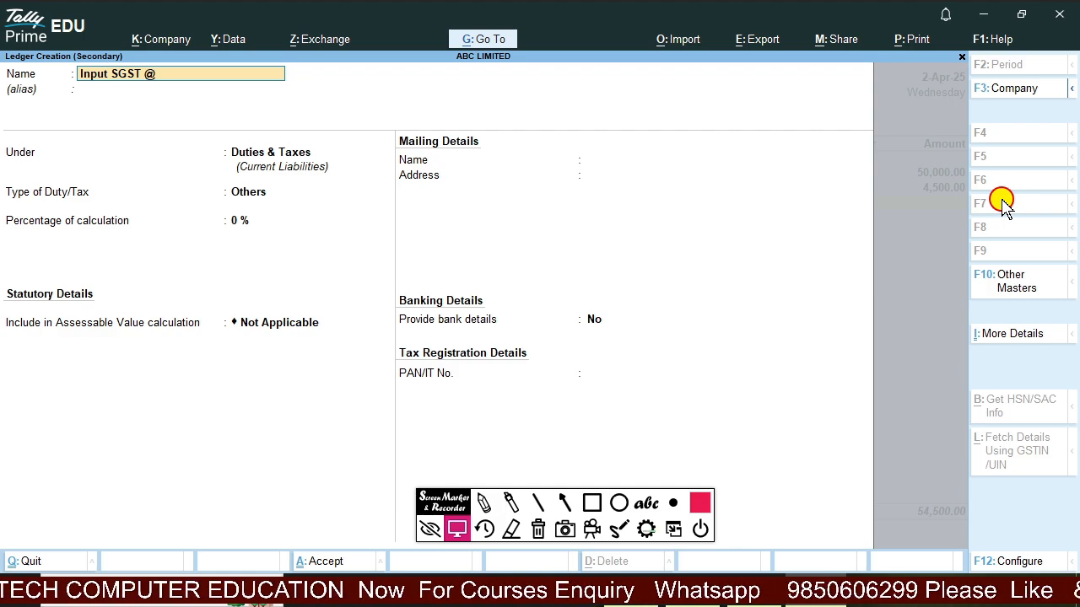
type("9%")
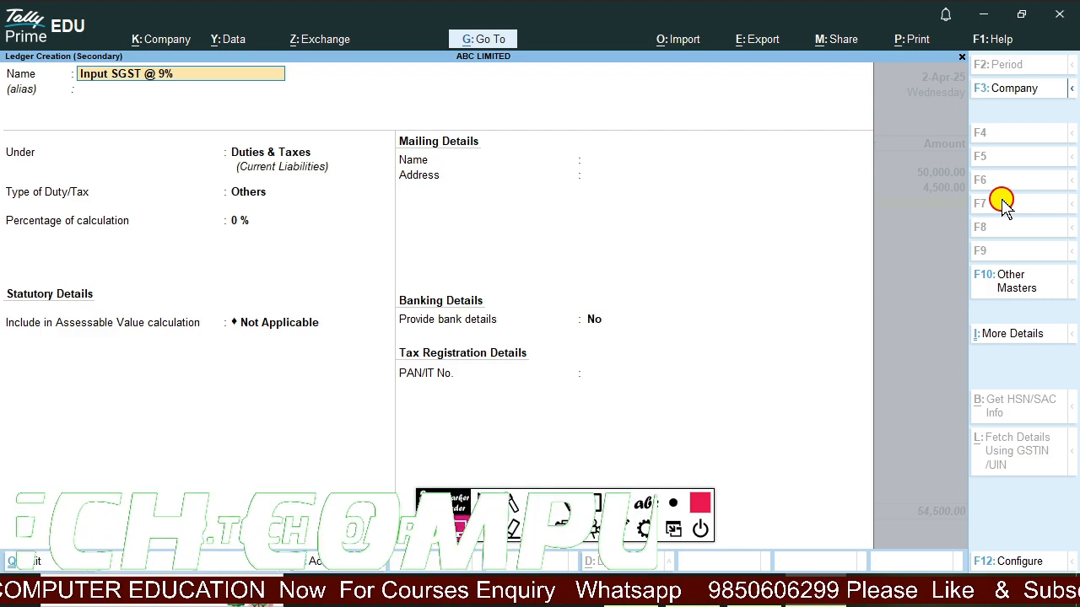
key("Return")
key("Return")
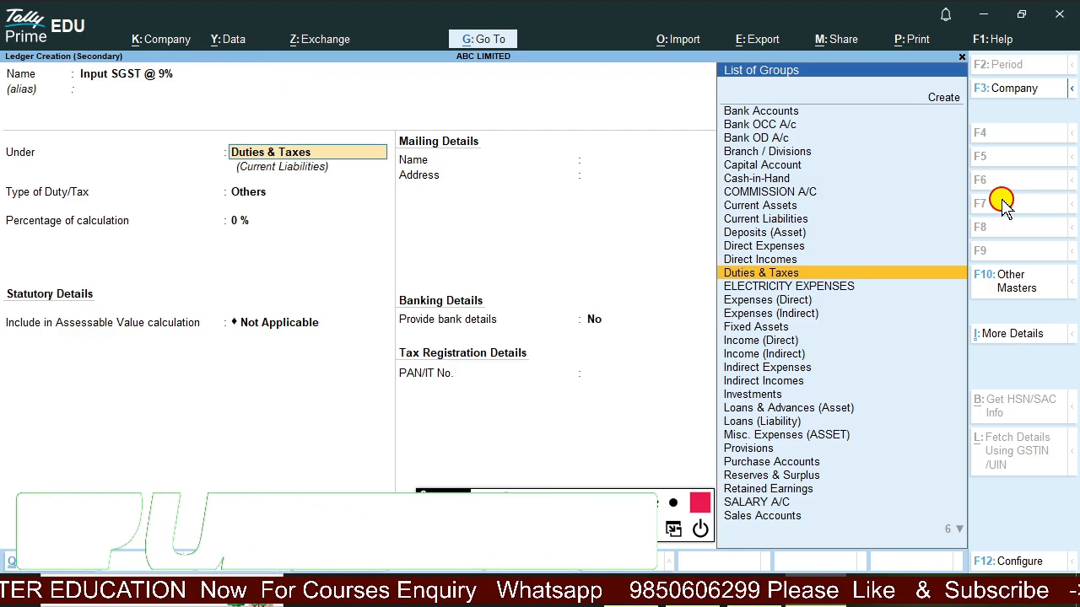
- Keep the ledger under Duties & Taxes, set it to GST, SGST/UTGST at 9%, save it and accept its voucher line
key("Return")
key("Up")
key("Return")
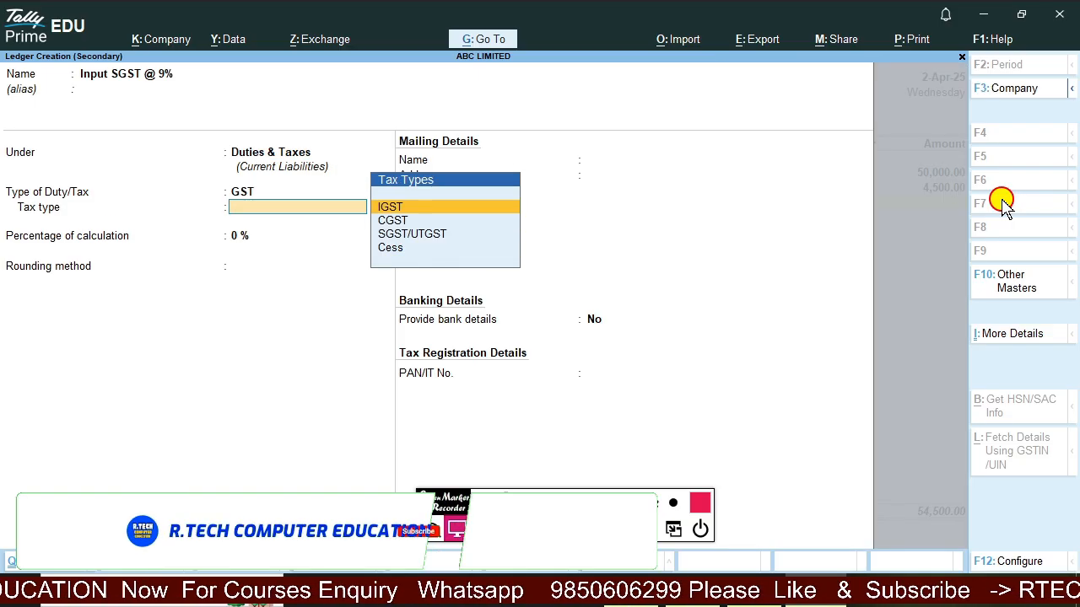
key("Down")
key("Down")
key("Return")
type("9")
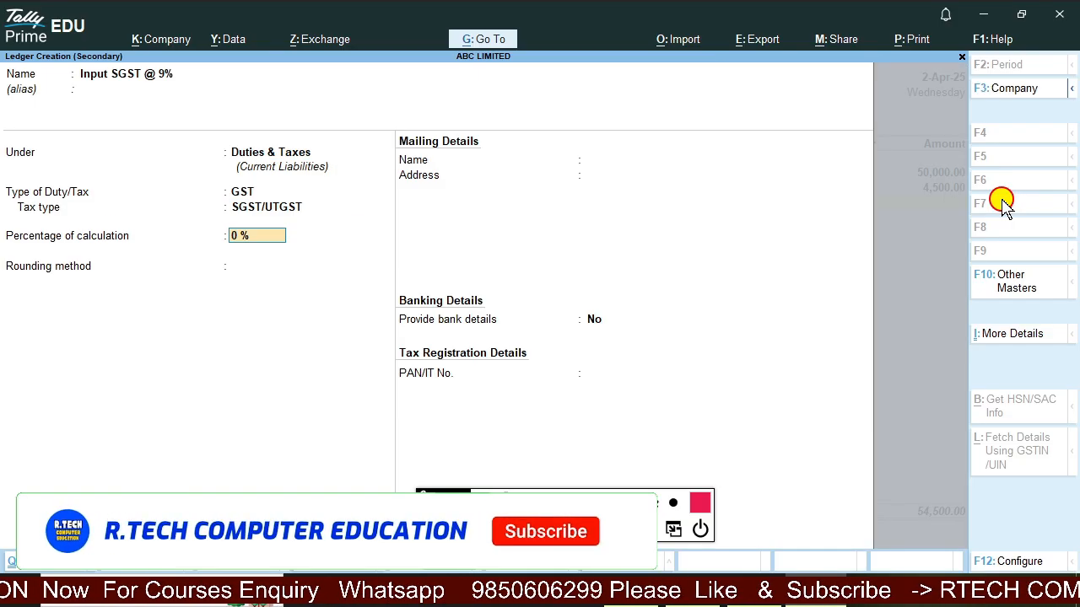
key("Return")
key("Return")
key("Return")
key("Return")
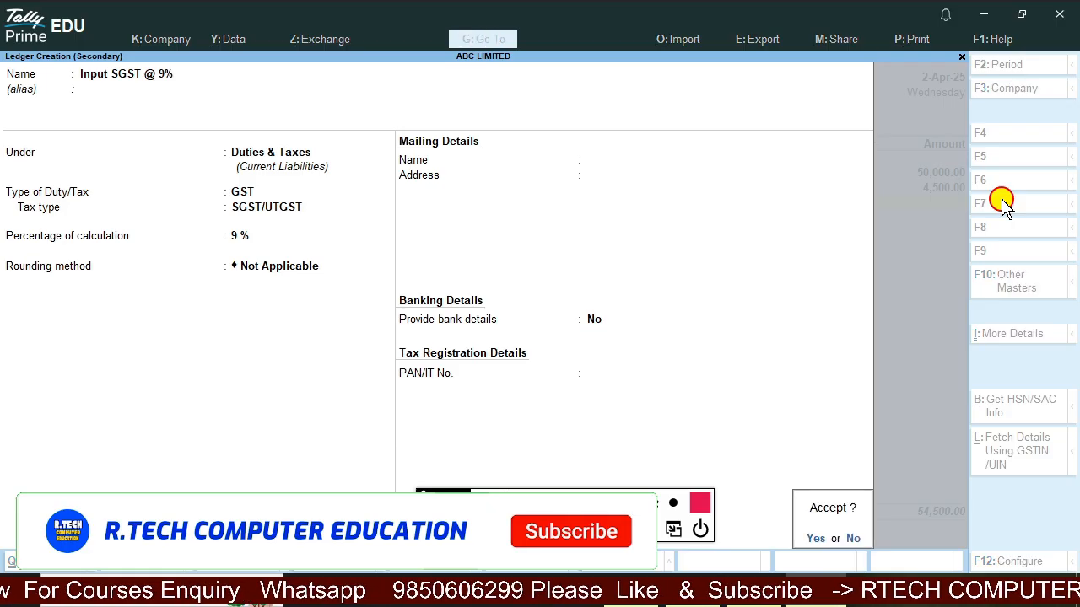
left_click(815, 538)
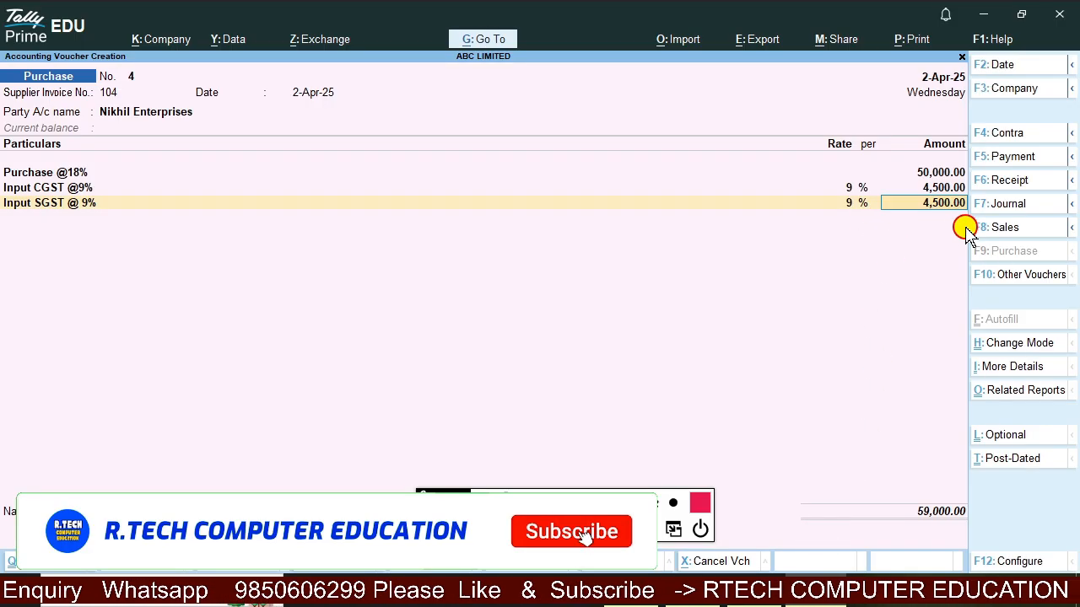
key("Return")
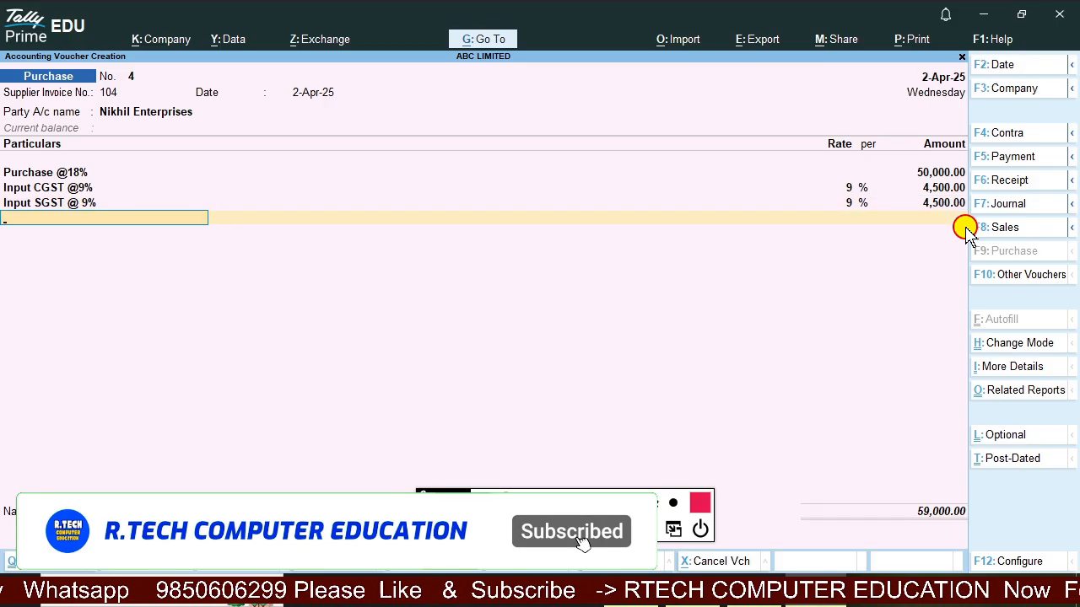
- End the particulars list and accept the bill-wise details for Nikhil Enterprises as a New Ref
key("Return")
key("Return")
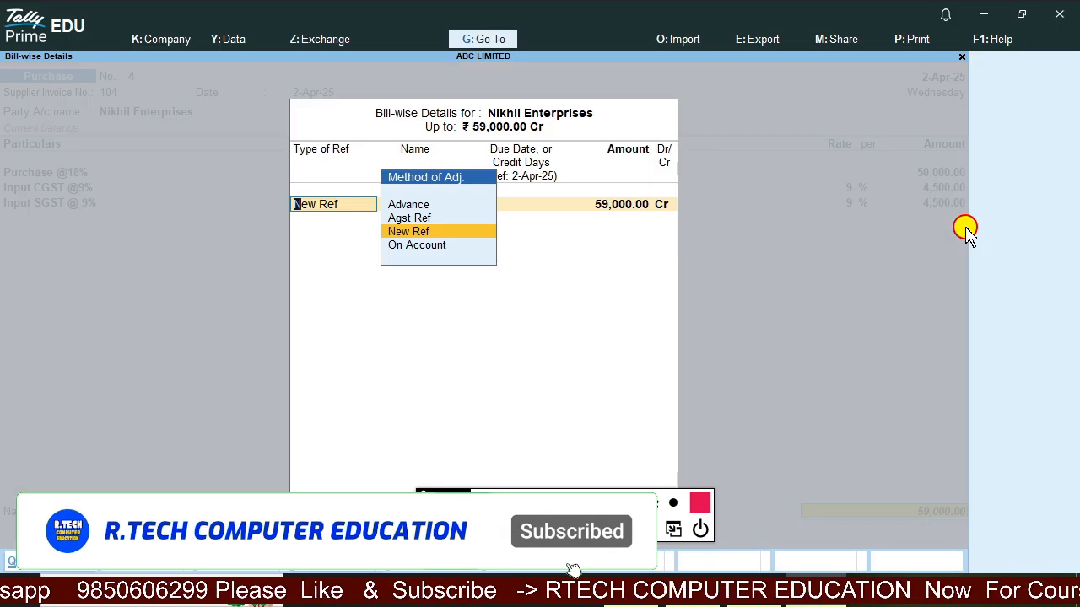
key("Return")
key("Return")
key("Return")
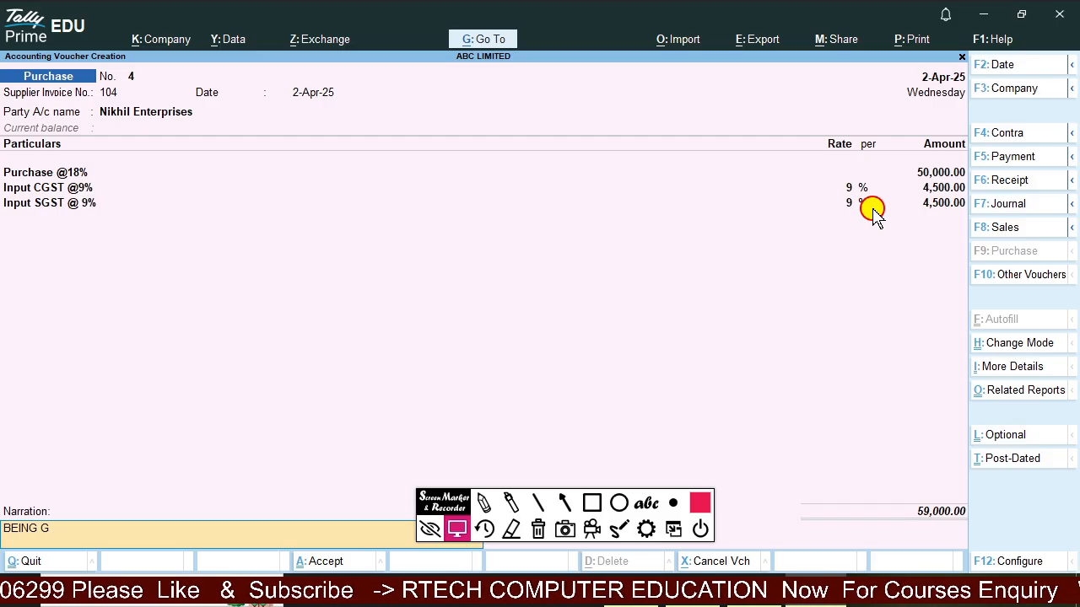
- Enter a narration beginning with BEING that describes the goods purchase, and complete the voucher entry
type("CHASE")
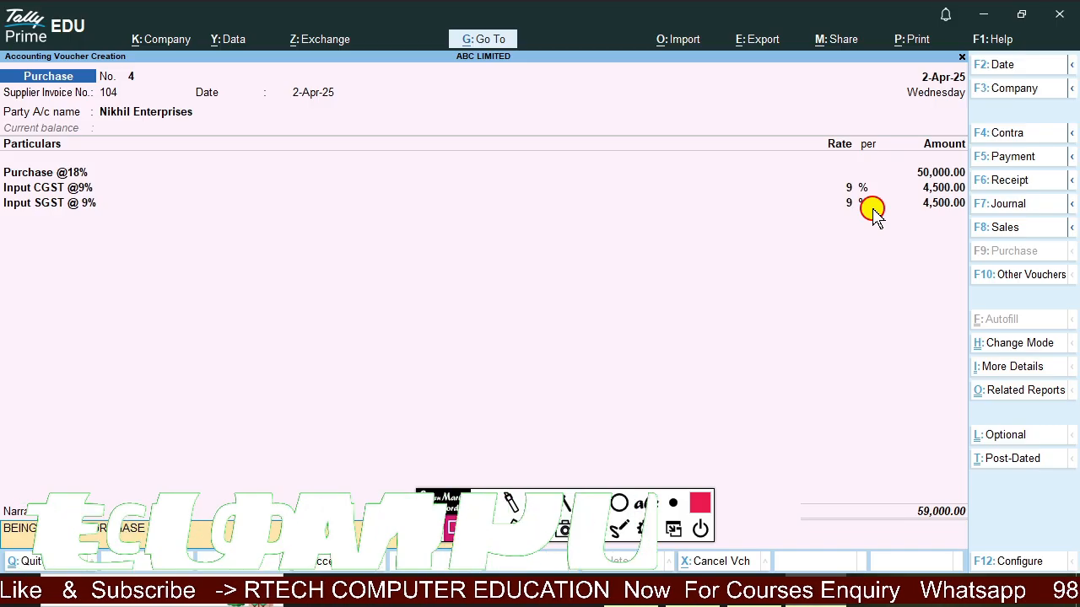
type(" FROM")
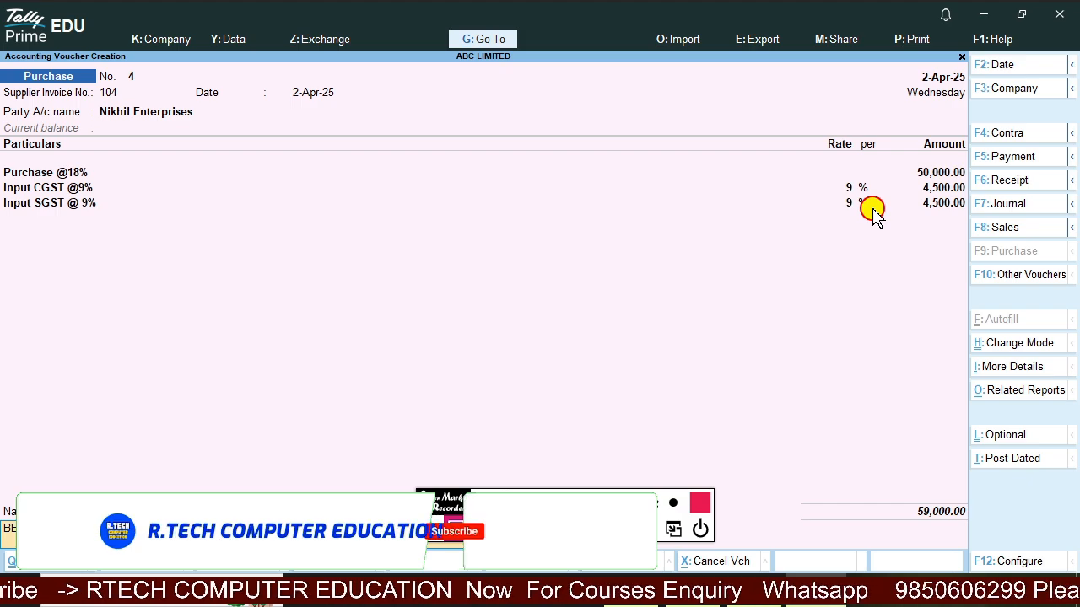
key("Return")
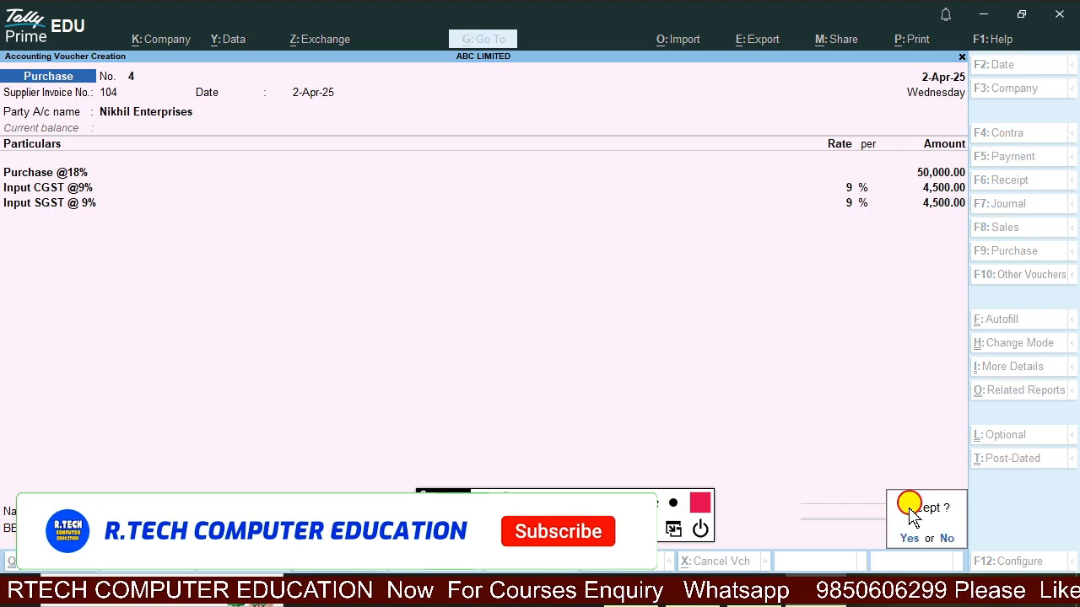